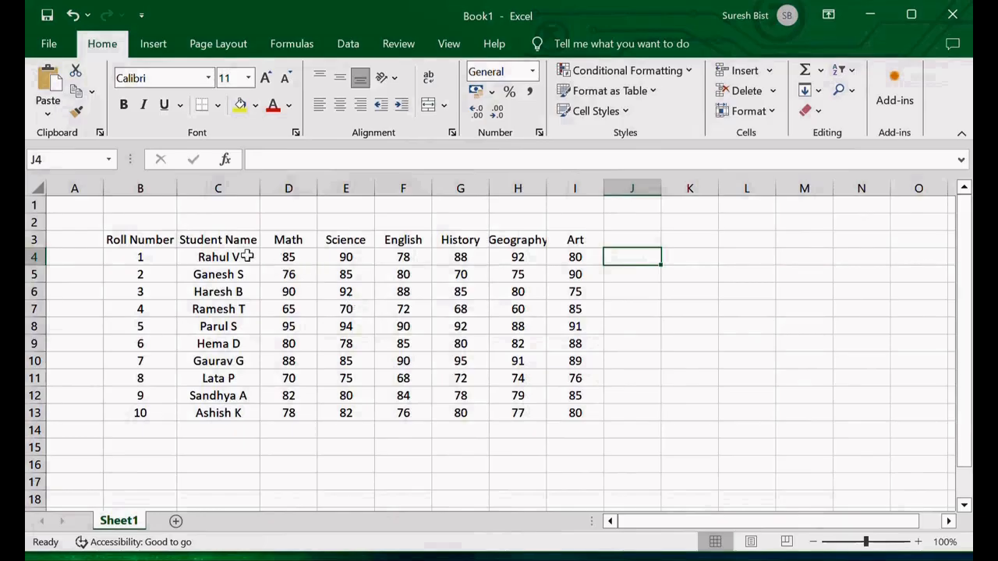
Total the first student's marks from Math to Art in cell J4 with the formula =SUM(D4:I4).
drag(290, 257, 577, 258)
click(684, 321)
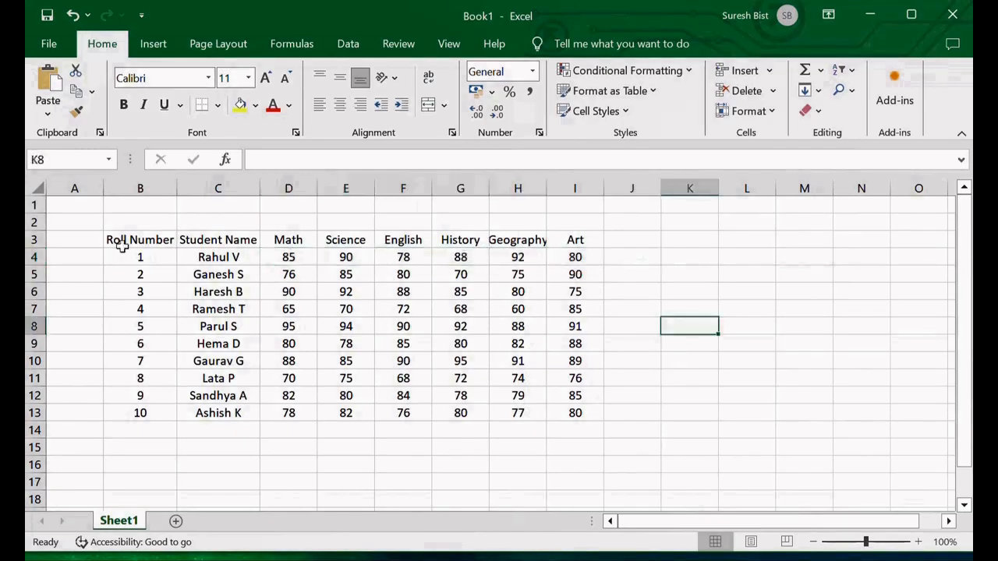
double_click(624, 259)
text(=S)
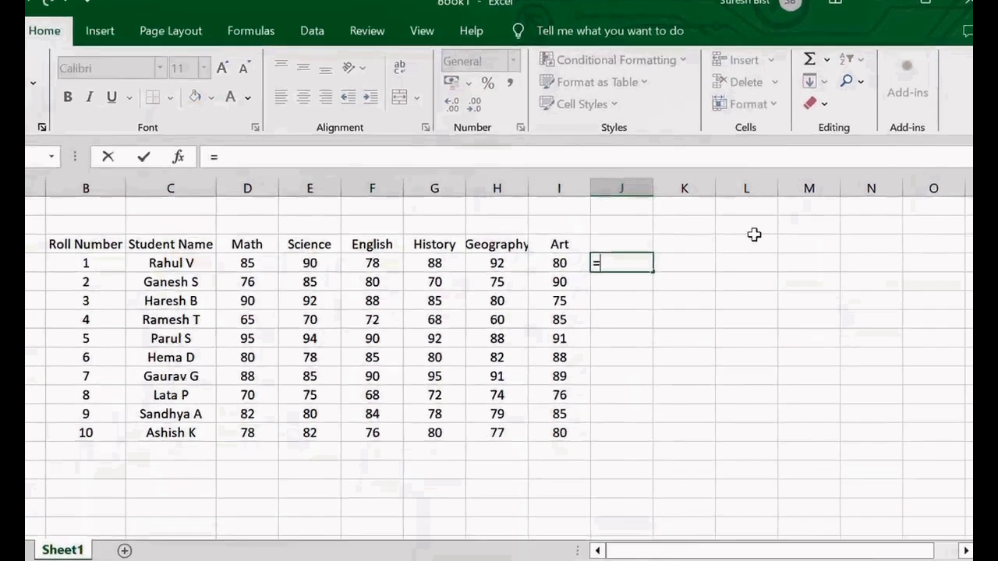
text(um()
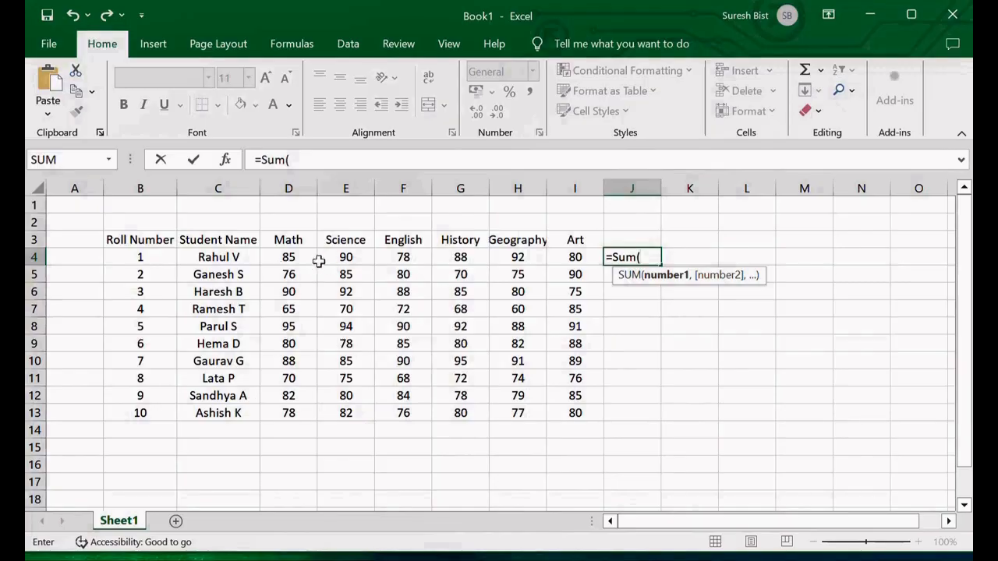
drag(287, 257, 573, 258)
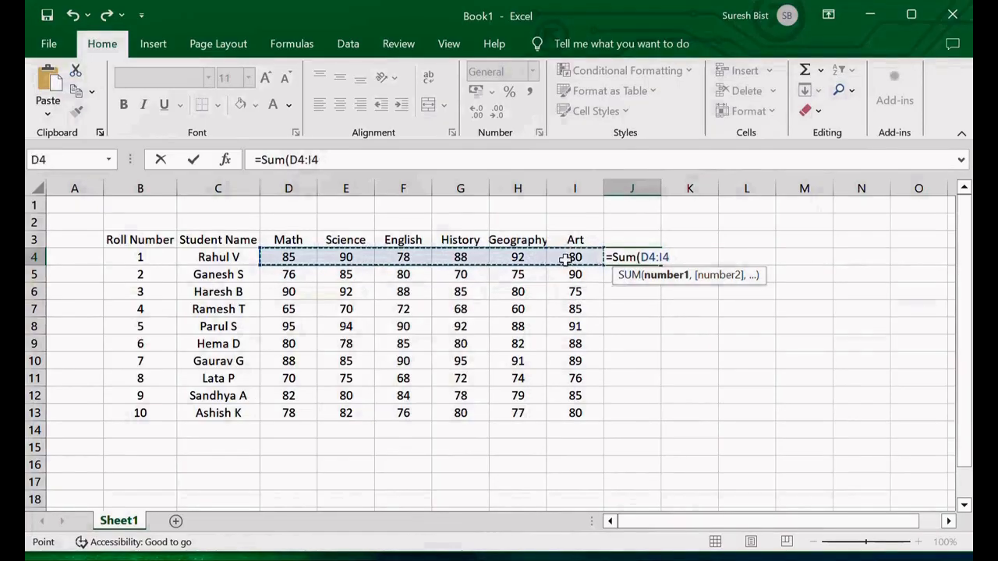
text())
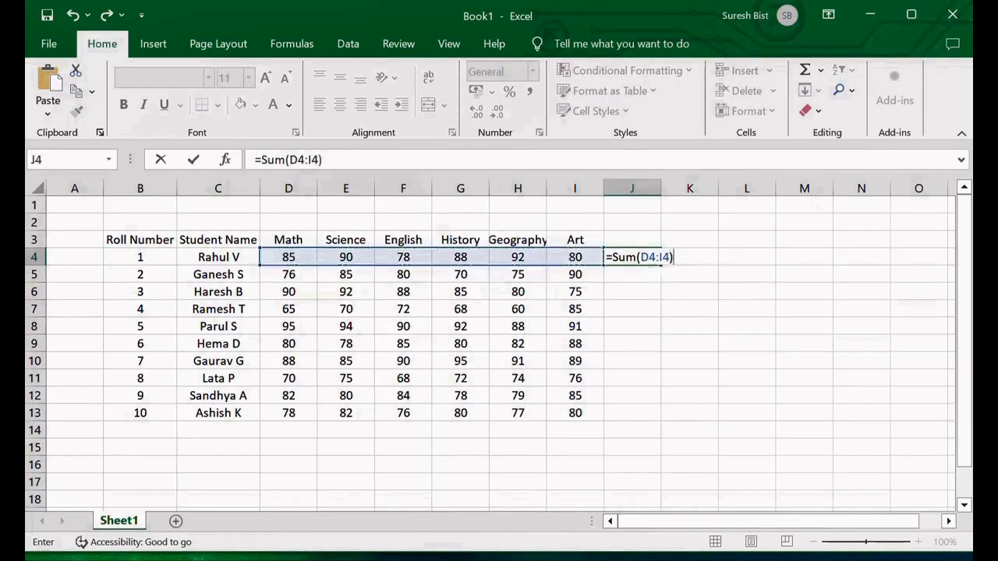
key(Return)
key(Up)
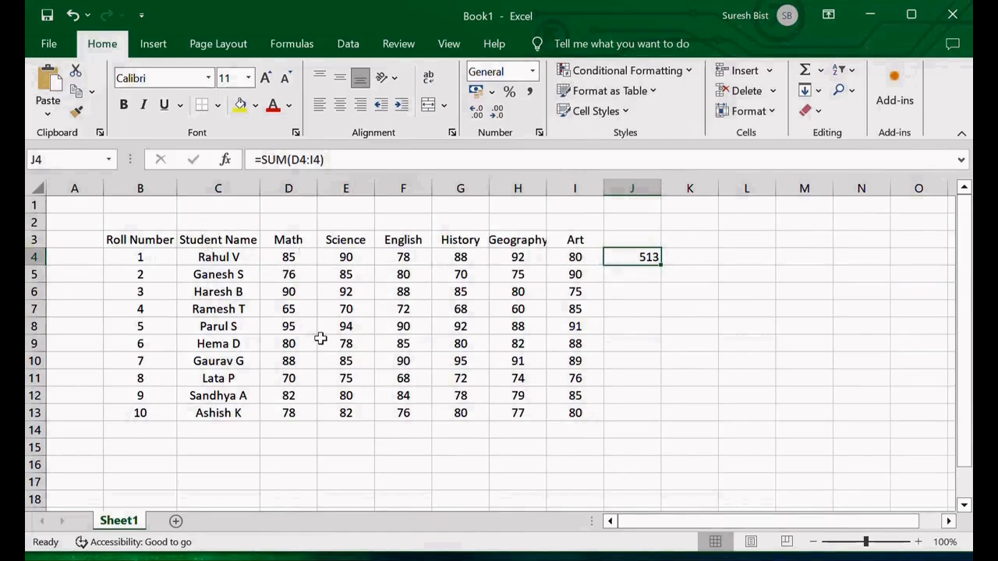
Total all students' Math marks in cell D14 with the formula =SUM(D4:D13).
click(277, 429)
drag(291, 256, 289, 414)
click(404, 433)
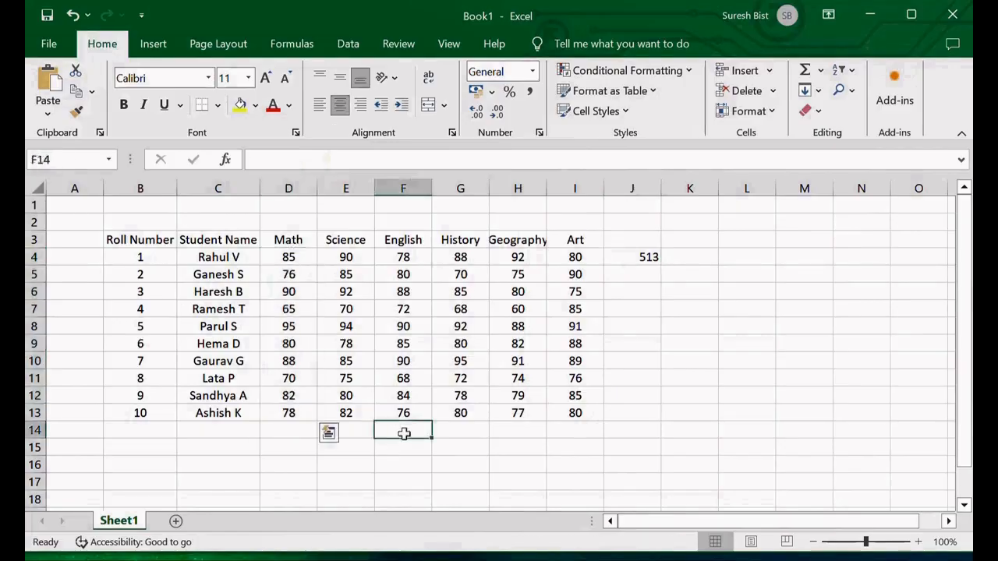
click(282, 432)
text(=)
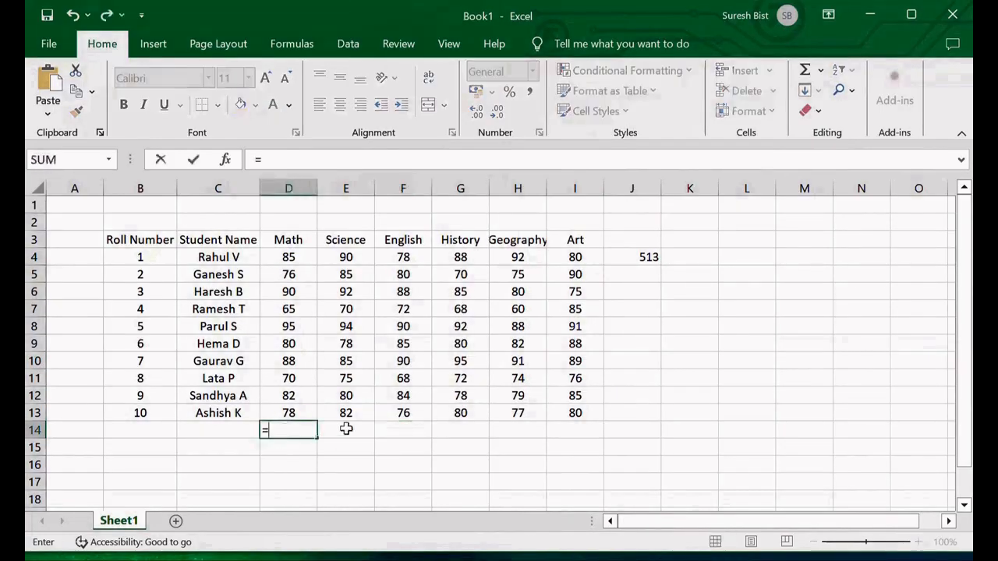
text(Sum)
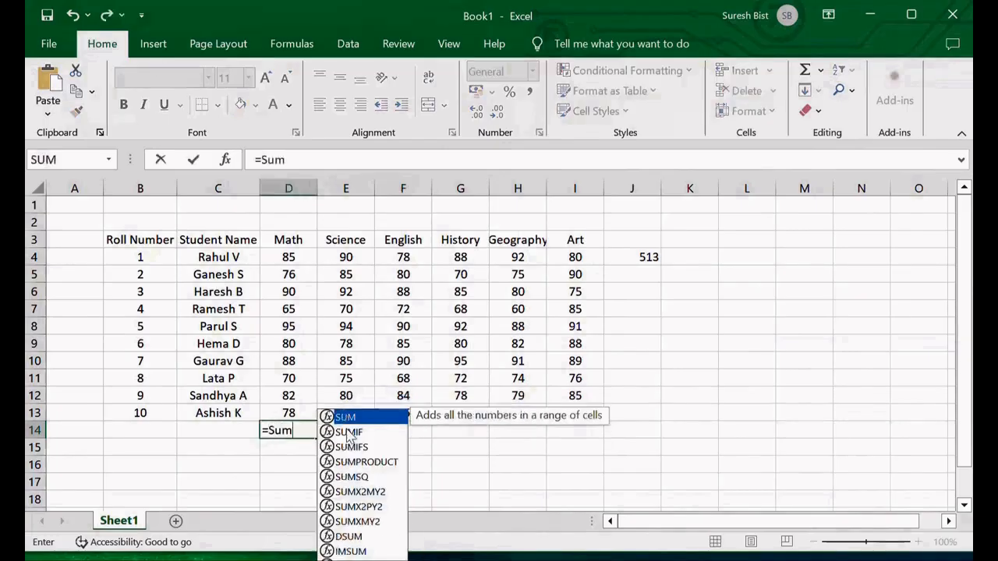
text(()
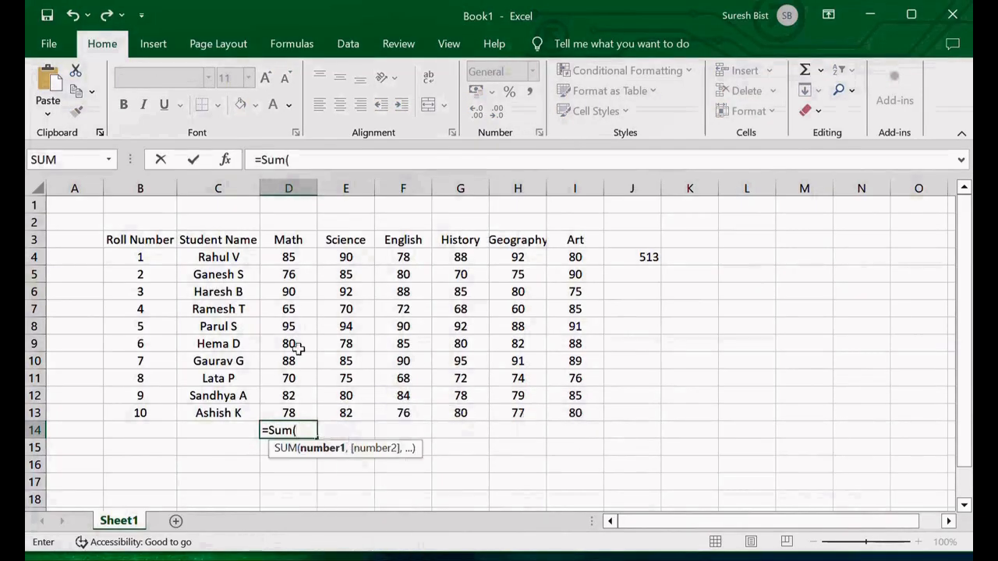
drag(288, 256, 288, 412)
text())
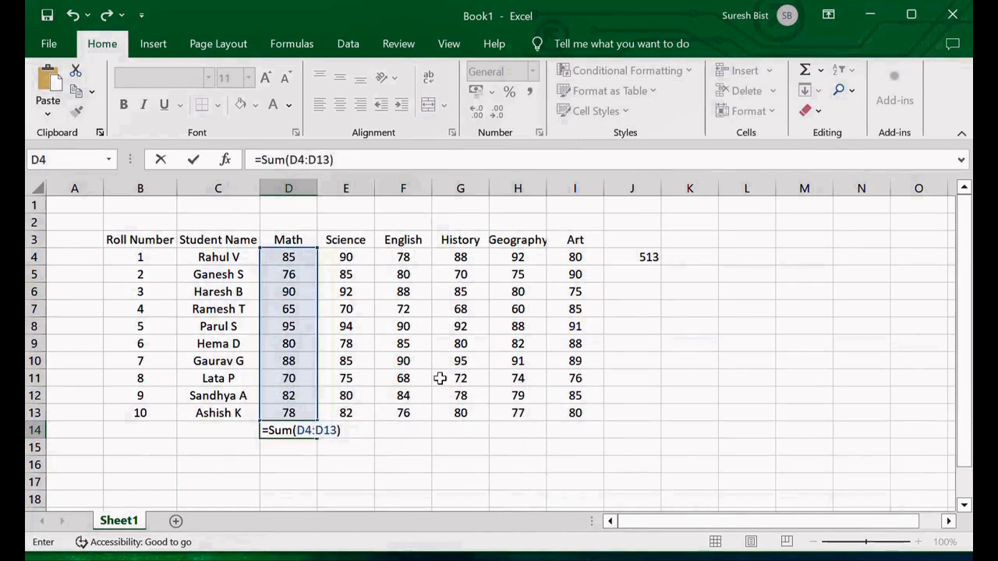
key(Return)
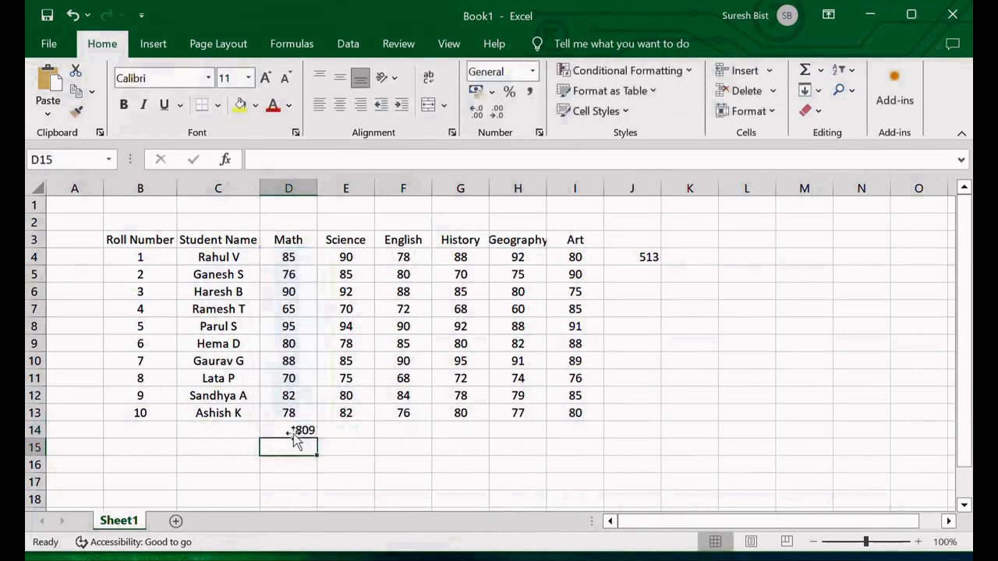
click(724, 373)
click(683, 325)
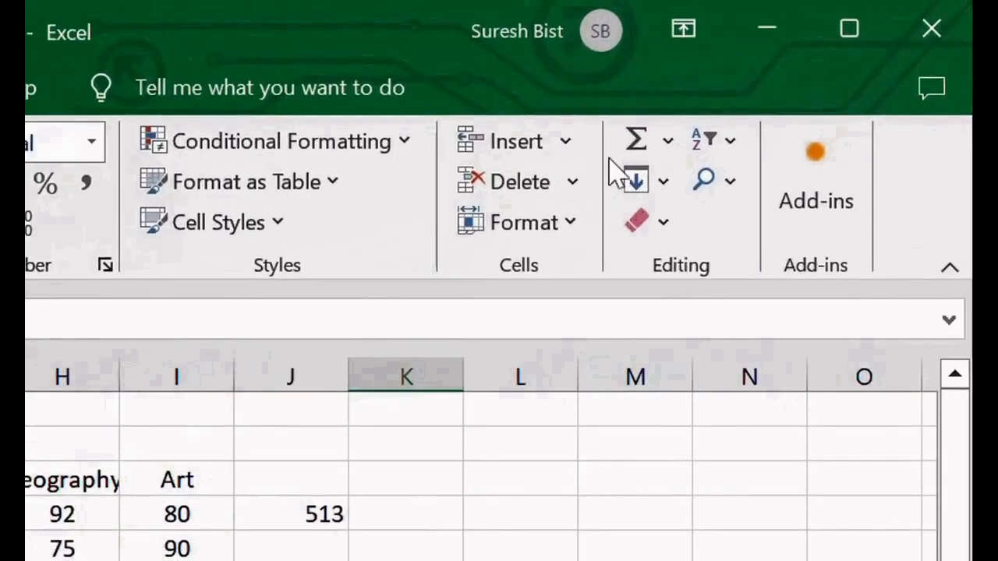
click(667, 146)
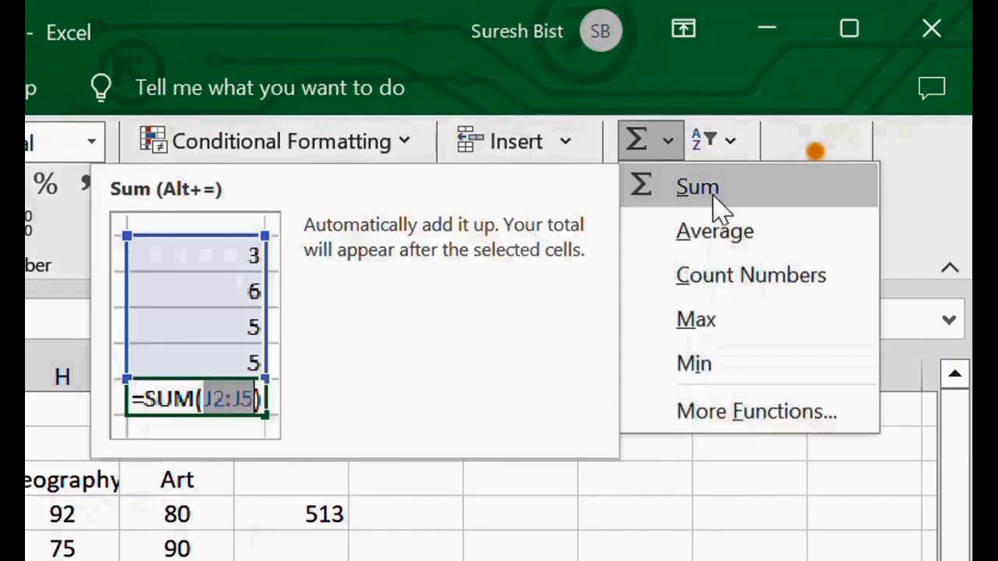
click(720, 555)
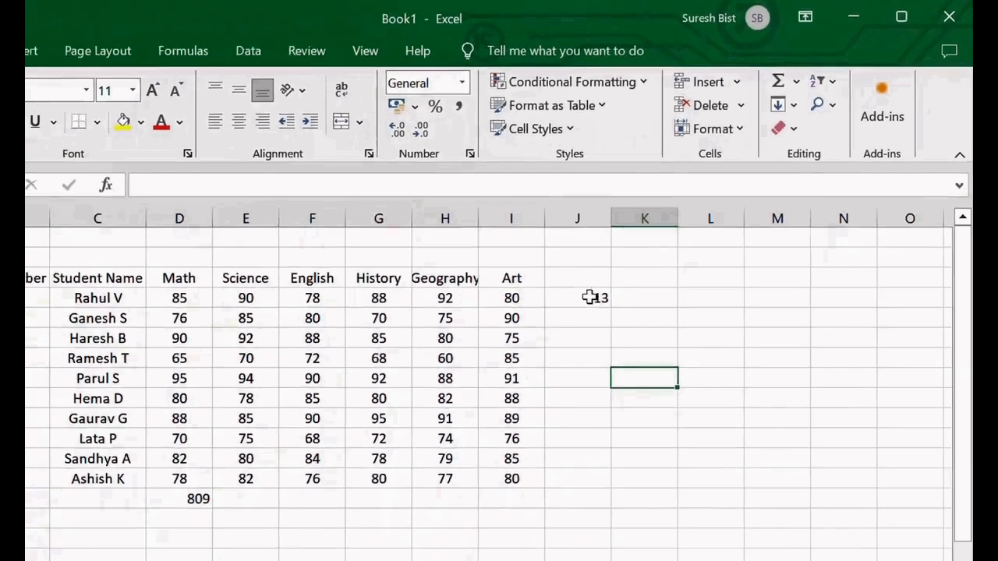
Clear the first student's total in J4 and the Math column total in D14.
click(313, 514)
key(Delete)
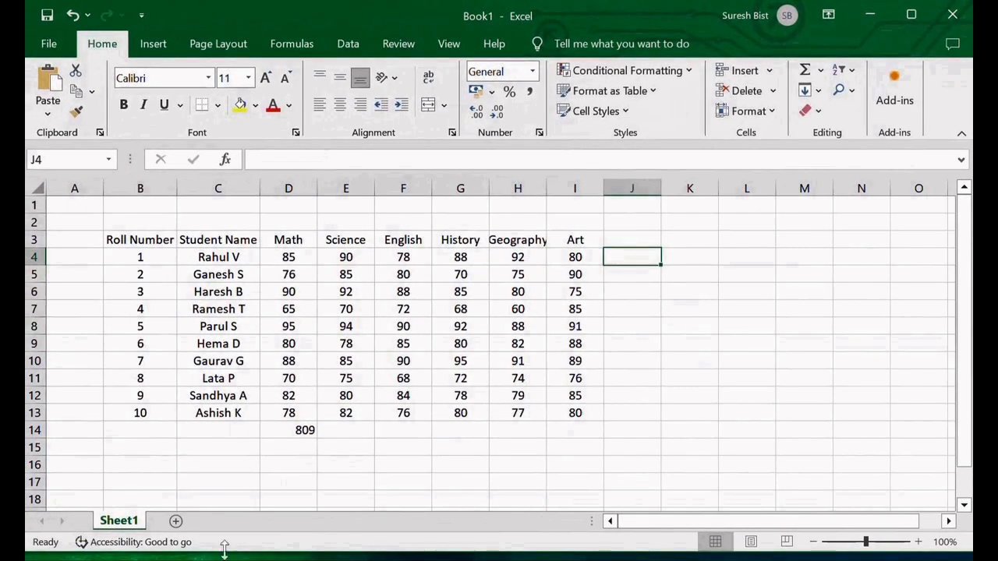
click(296, 430)
key(Delete)
Use AutoSum on D4:I4 to put the first student's total in J4.
click(285, 258)
drag(285, 258, 554, 255)
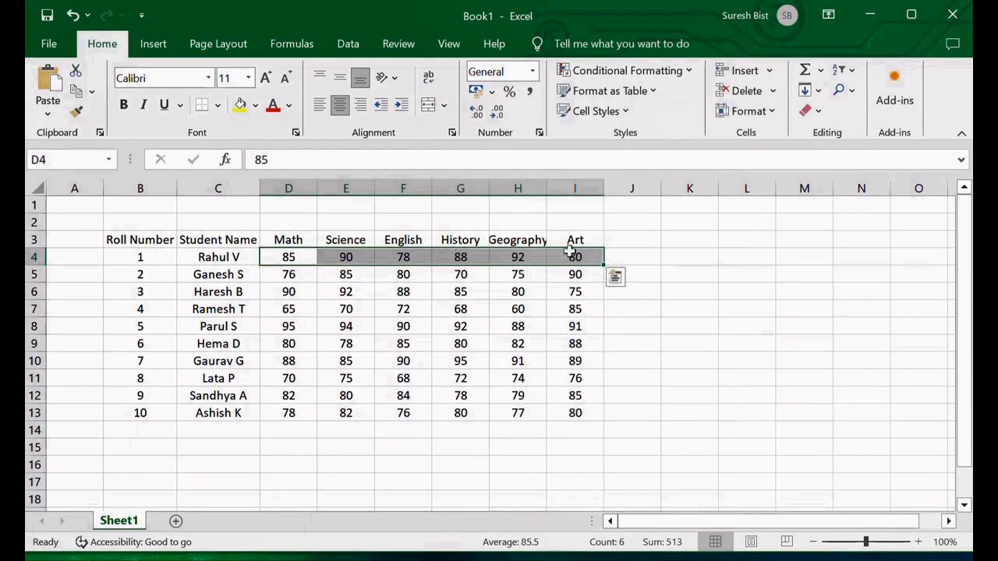
click(806, 71)
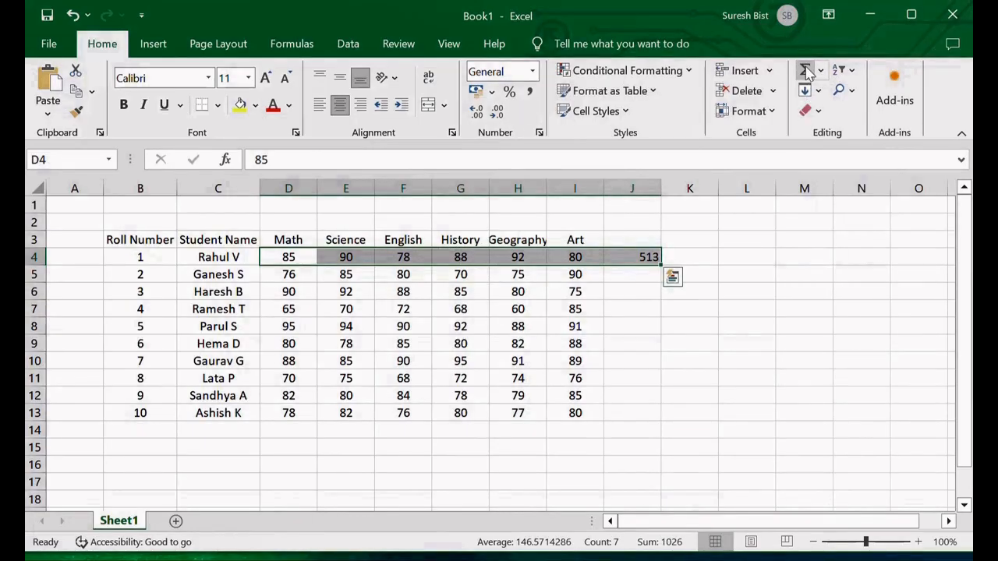
click(643, 258)
Use AutoSum on the Math marks D4:D13 to place the column total in D14.
drag(286, 258, 289, 408)
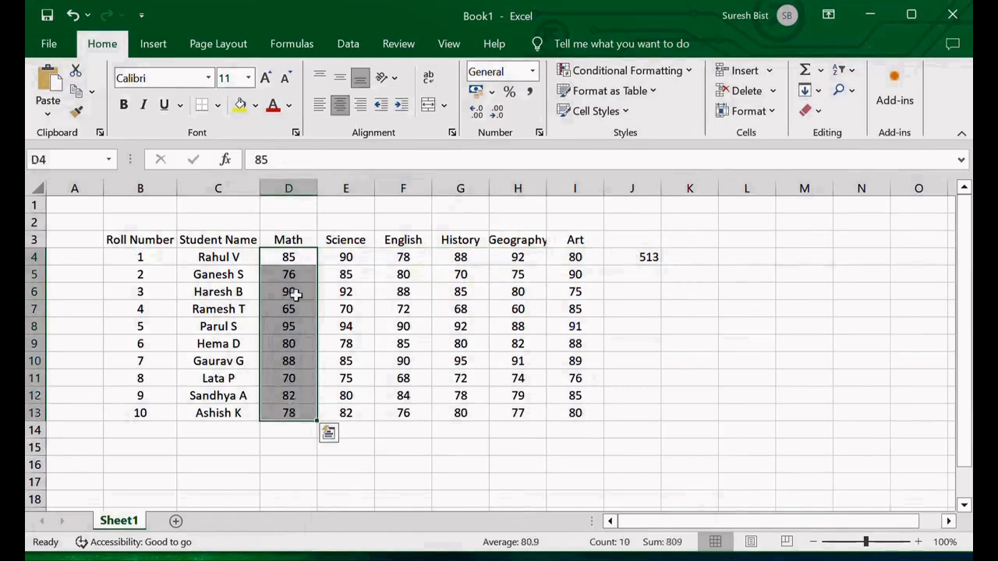
click(805, 70)
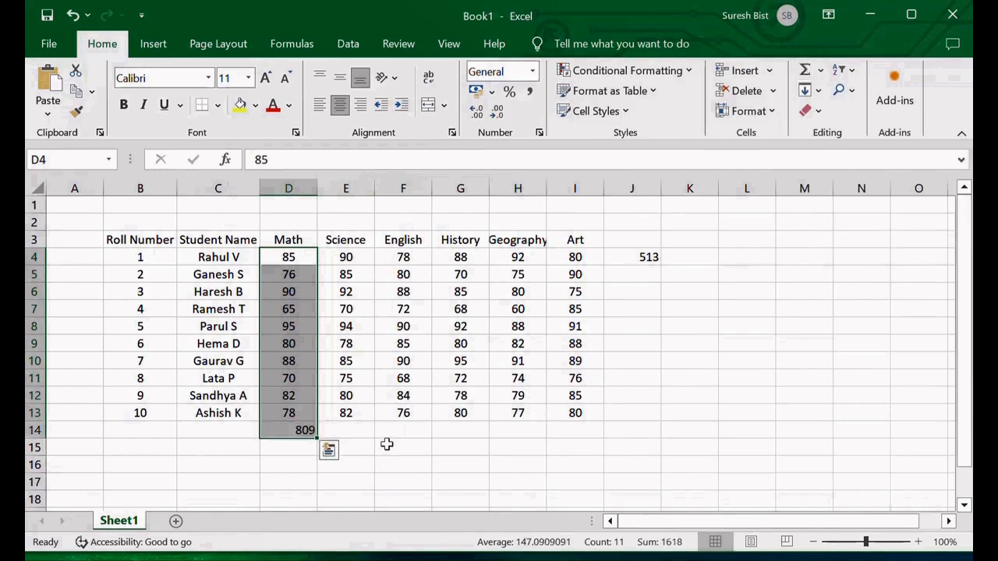
click(388, 446)
click(847, 410)
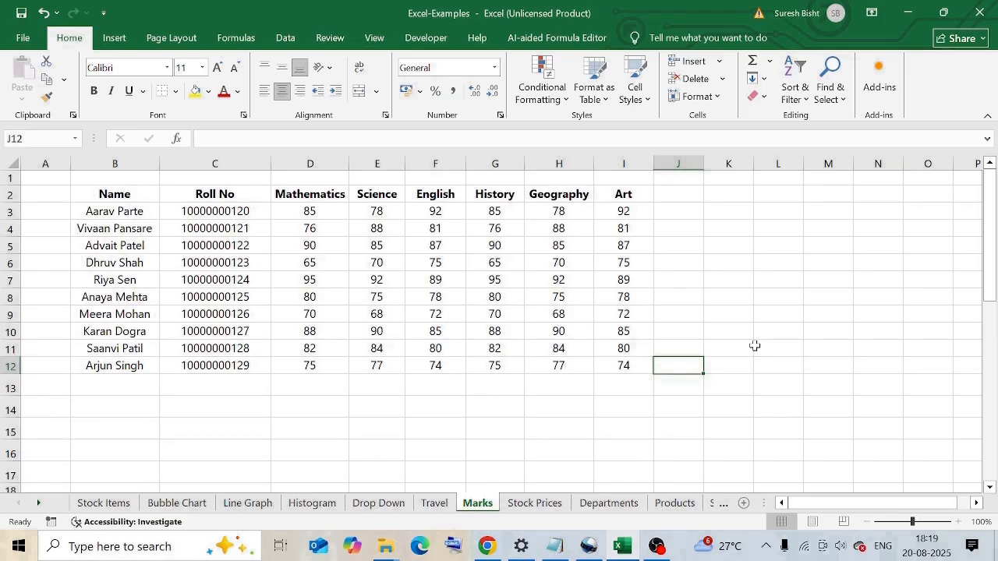
Add the second student's Mathematics, English and Art marks in K4 of the Marks sheet with =SUM(D4, F4, I4).
click(728, 229)
text(=sum)
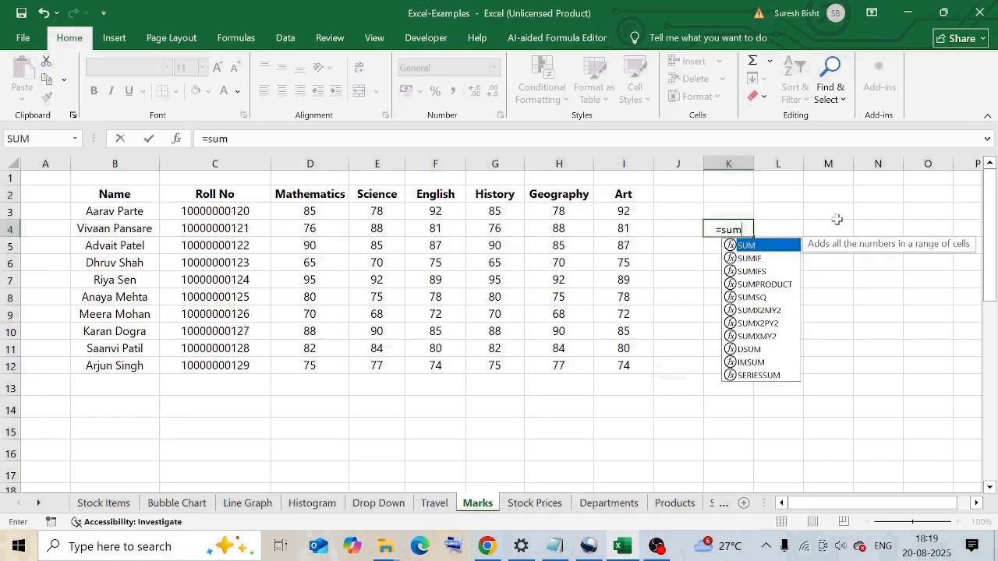
text(()
click(308, 229)
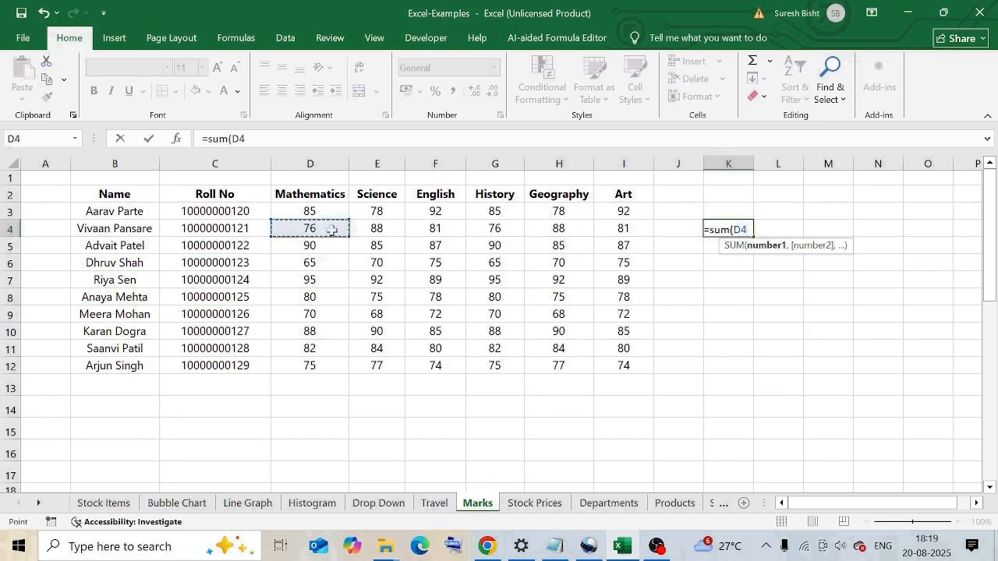
text(,)
click(435, 229)
text(,)
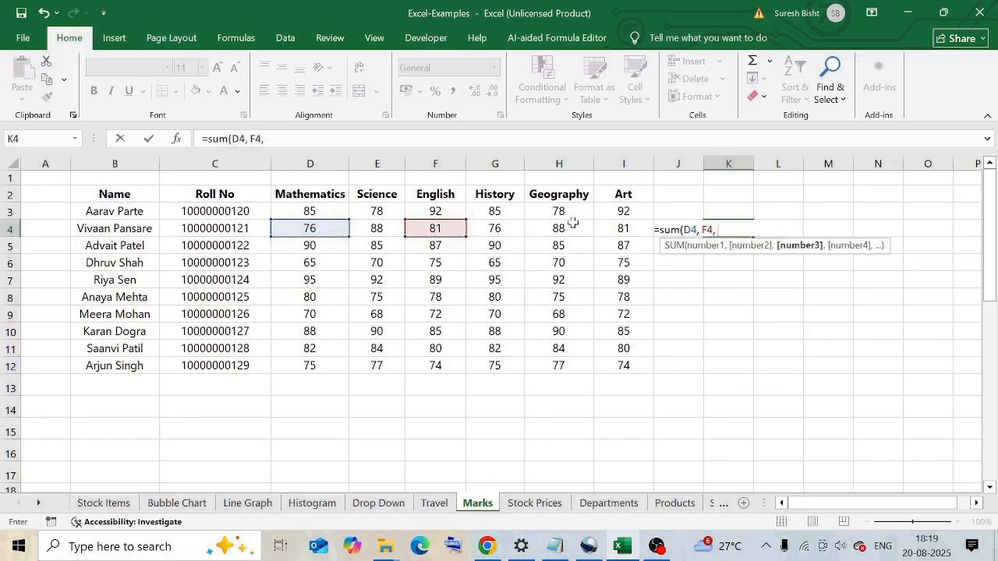
click(613, 226)
key(ctrl+Return)
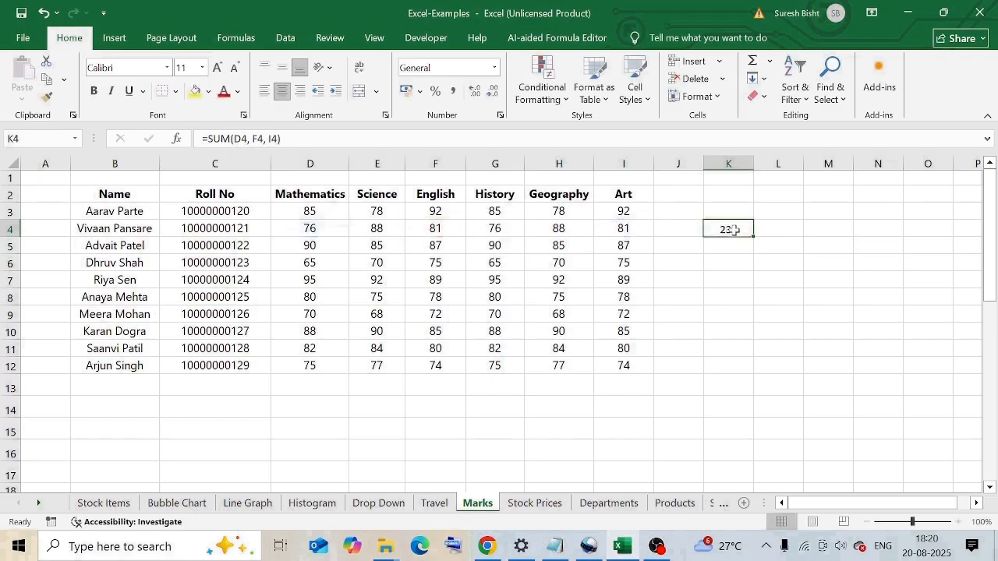
Add the first three and last three Geography marks in H14 with =SUM(H3:H5,H10:H12), and check both ranges.
click(545, 409)
text(=sum)
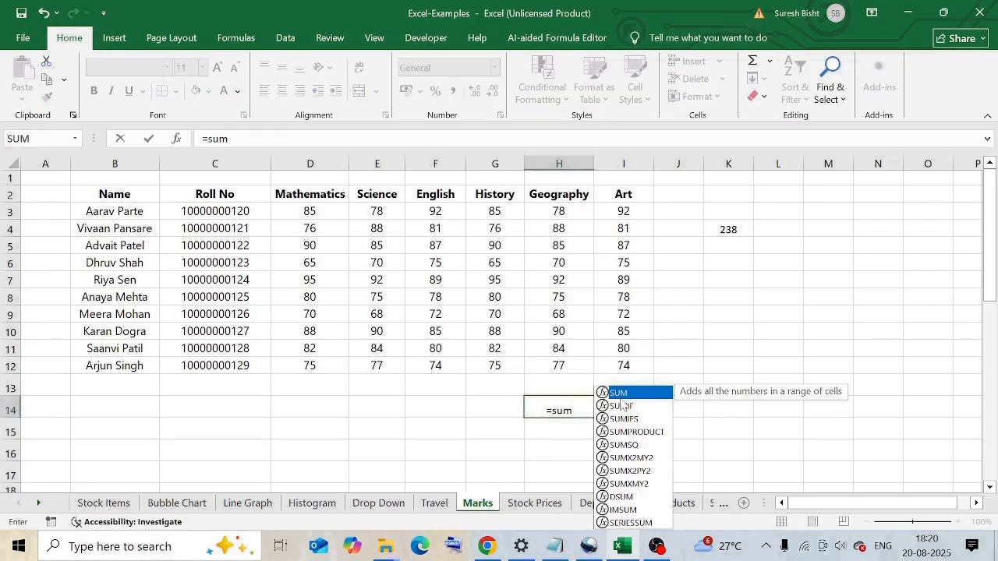
key(Escape)
text(=s)
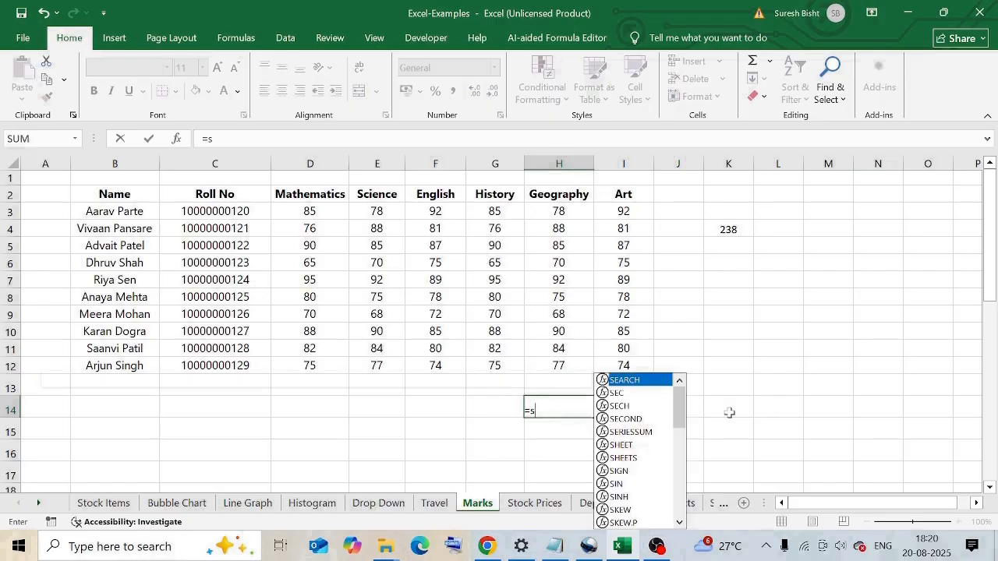
text(um()
drag(558, 211, 558, 246)
text(,)
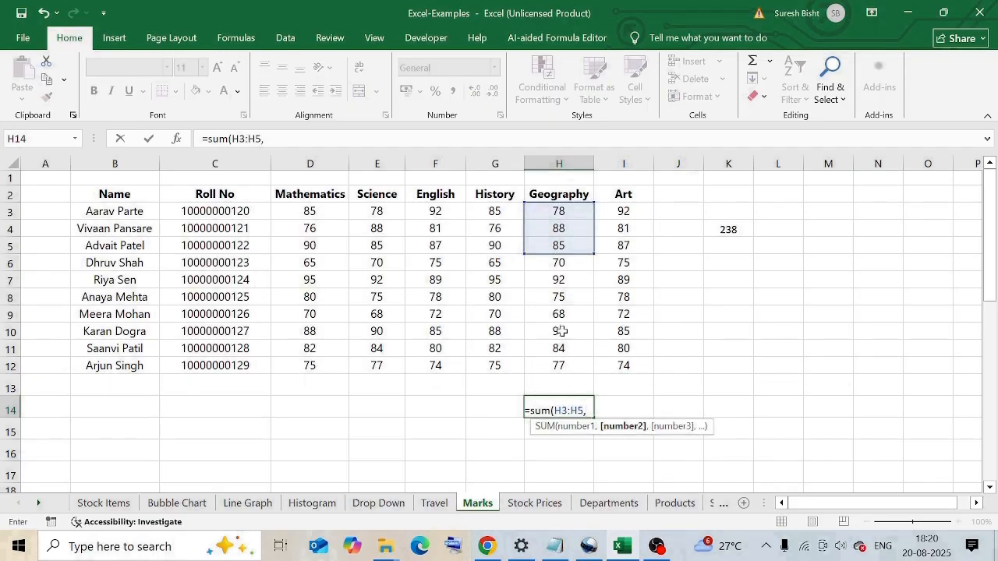
drag(558, 333, 562, 362)
text())
key(ctrl+Return)
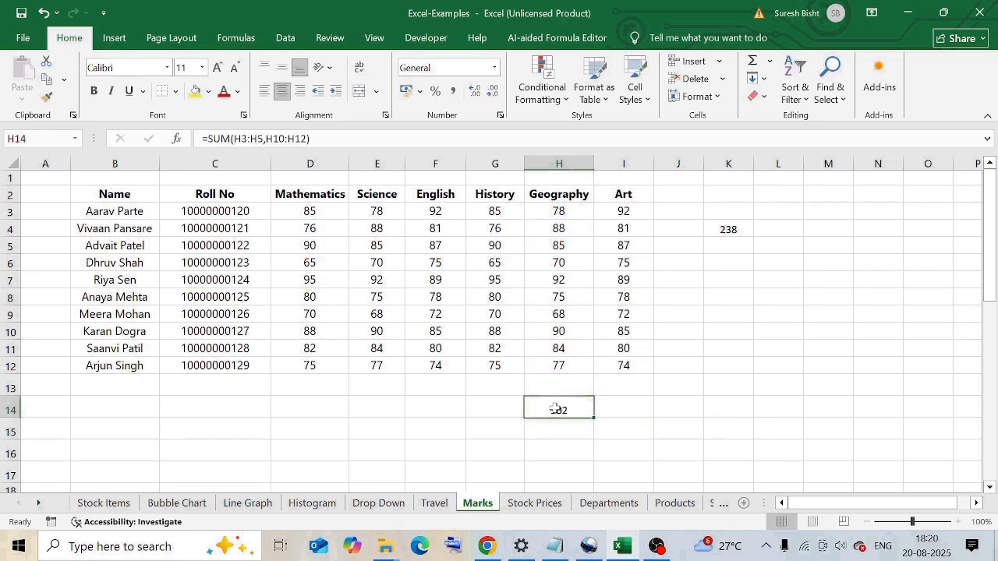
drag(567, 209, 568, 245)
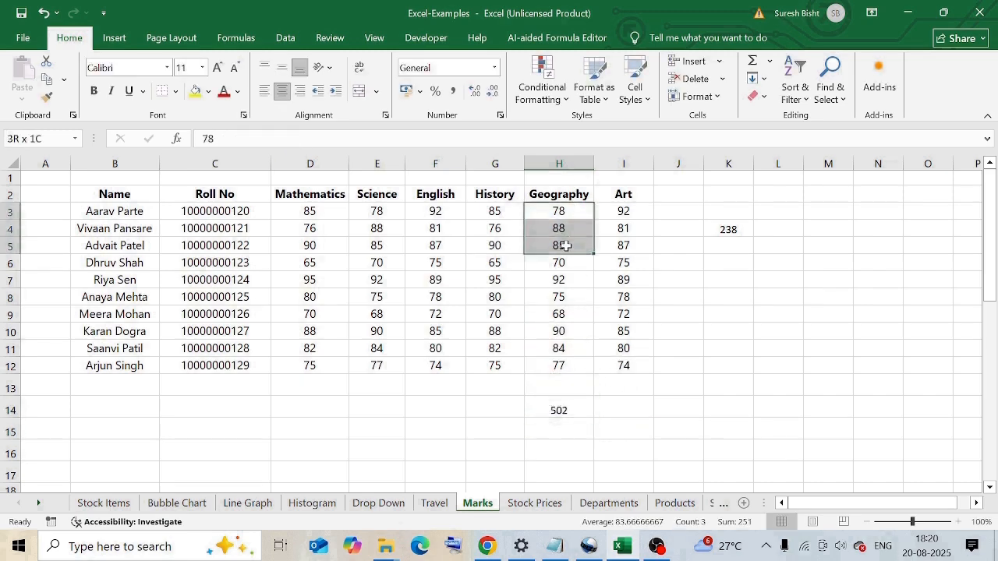
drag(566, 329, 568, 367)
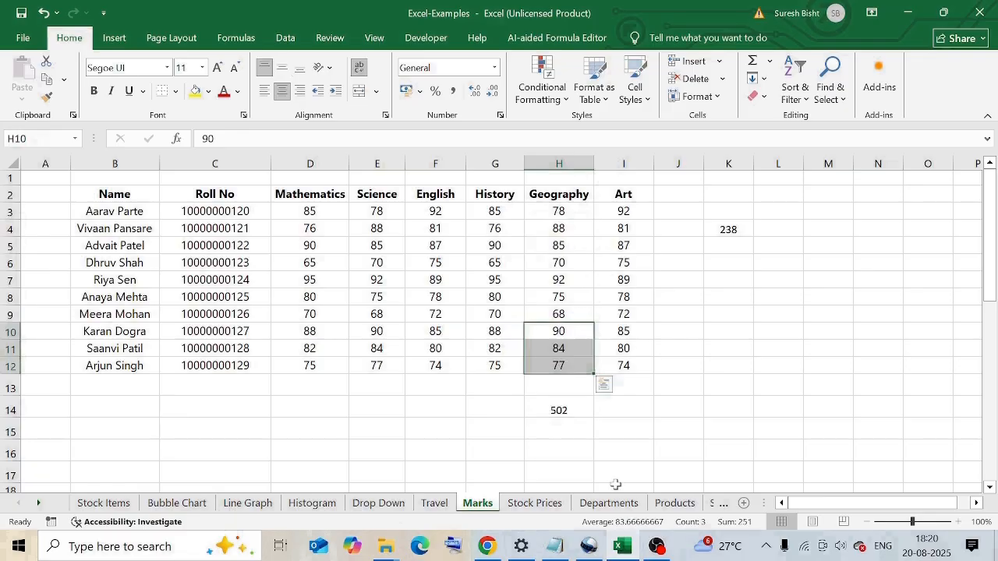
click(613, 412)
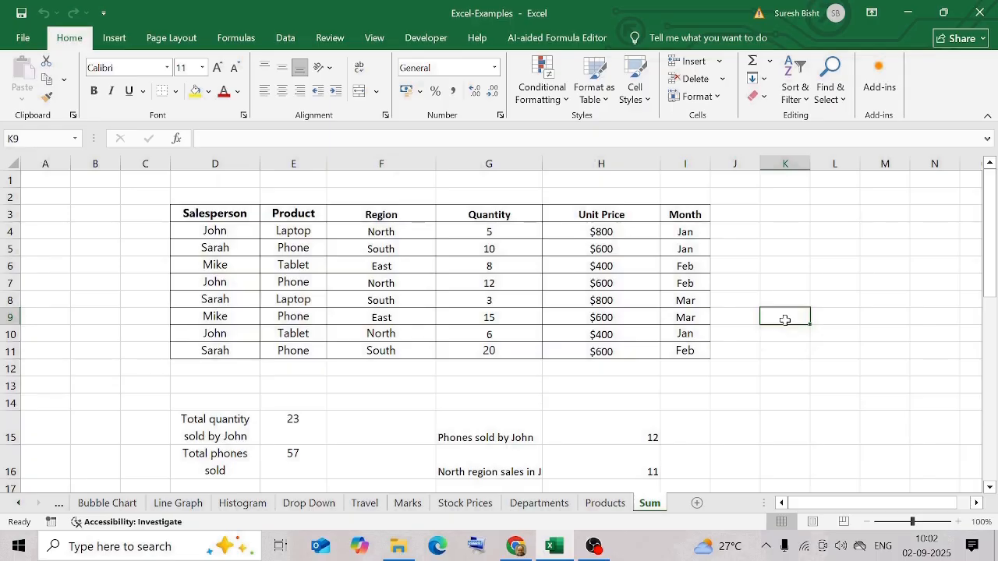
Inspect the SUMIFS formula in H15 and the SUMIF formula in E15 on the Sum sheet.
click(601, 429)
click(304, 433)
click(600, 428)
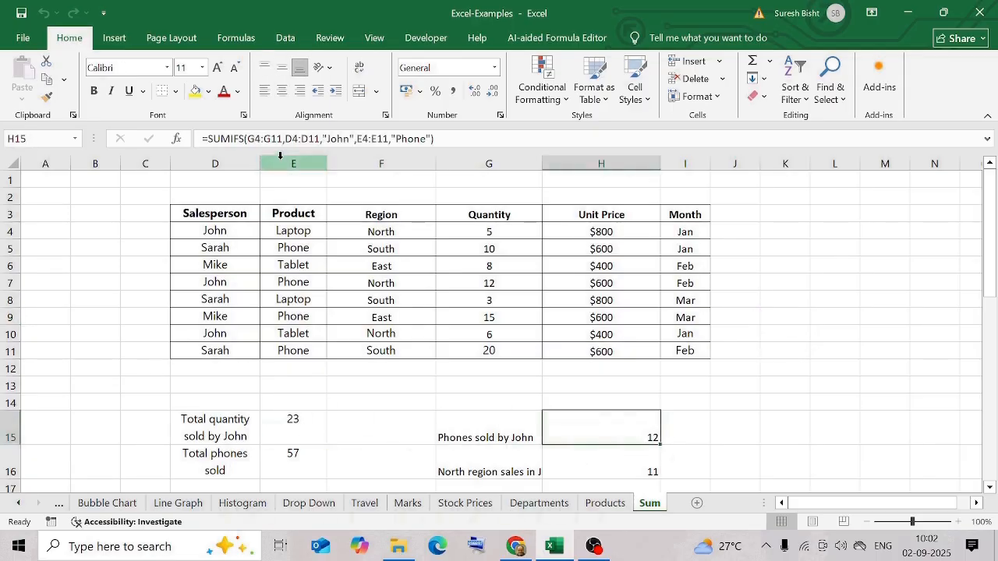
click(329, 442)
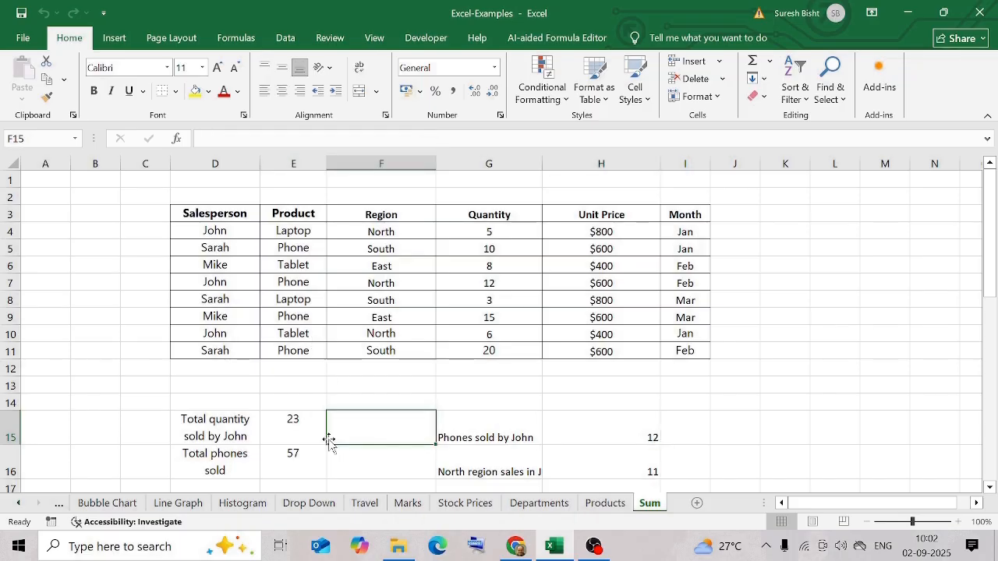
click(308, 425)
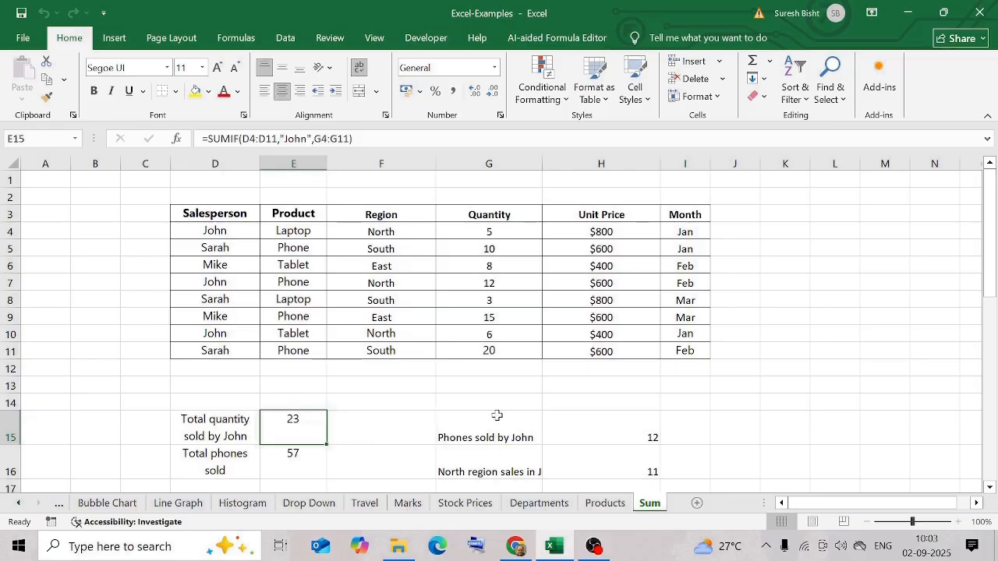
Examine the SUMIF formula in E15 on the Sum sheet, relating its criteria range D4:D11 and sum range G4:G11 to the table.
click(628, 425)
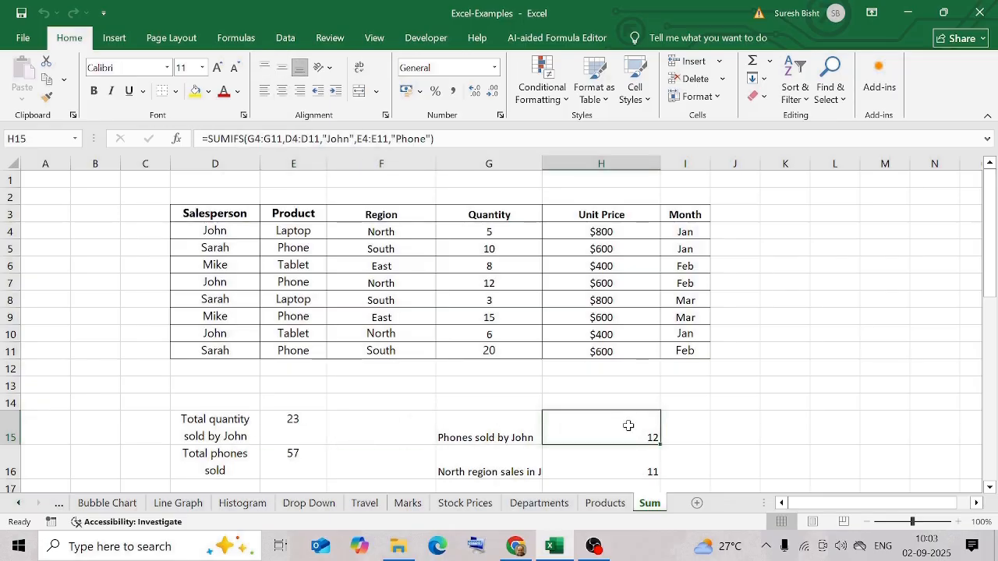
click(310, 439)
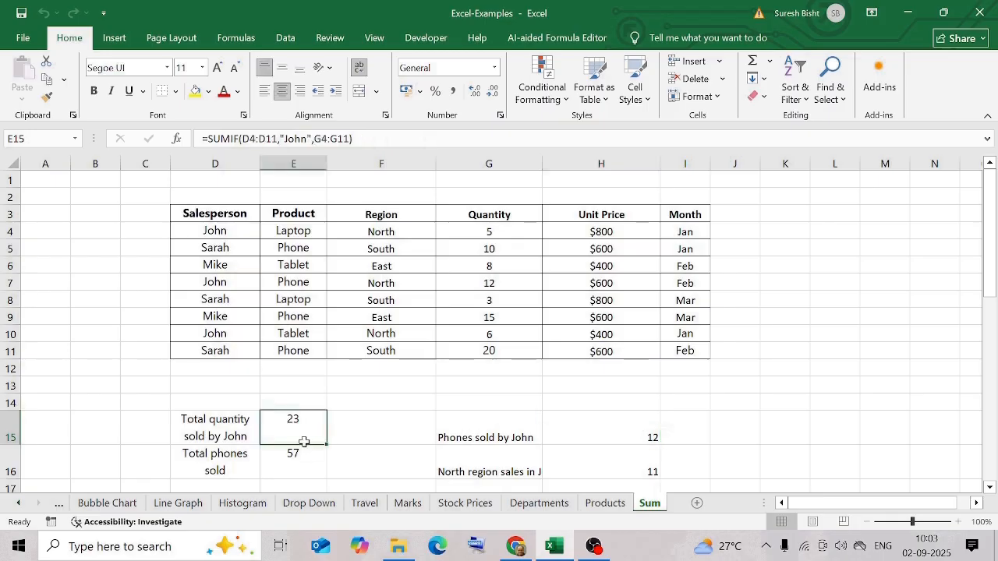
click(230, 428)
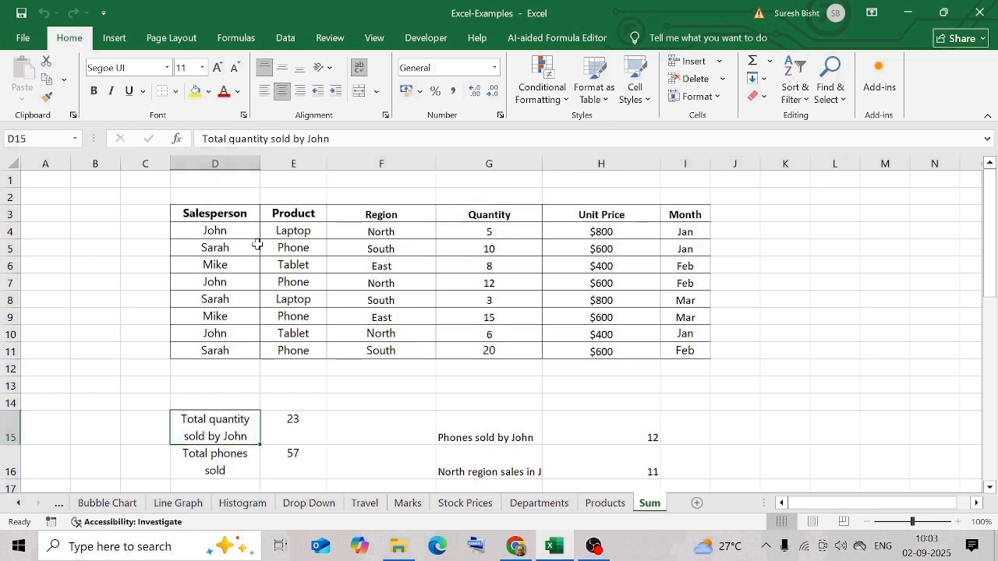
click(297, 433)
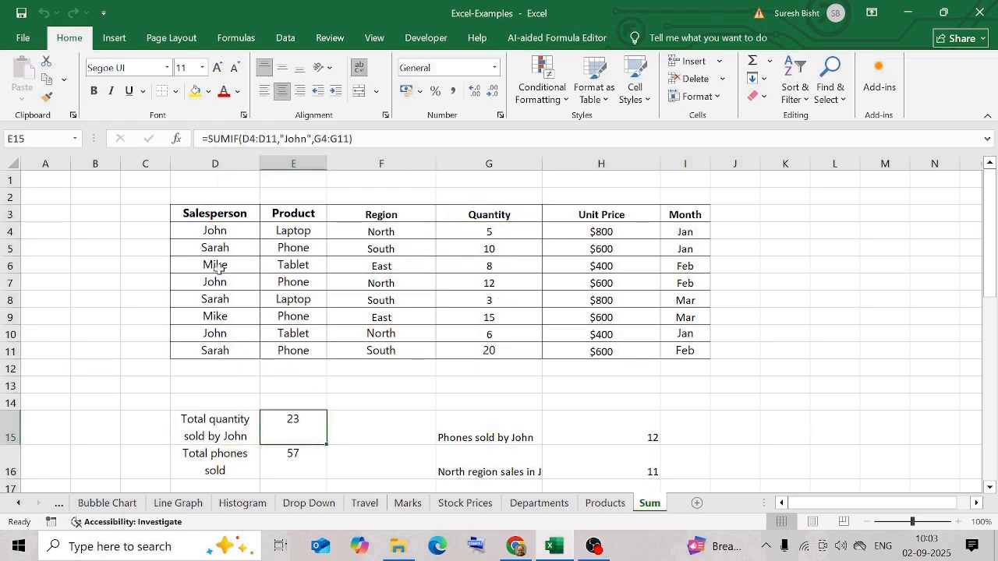
key(F2)
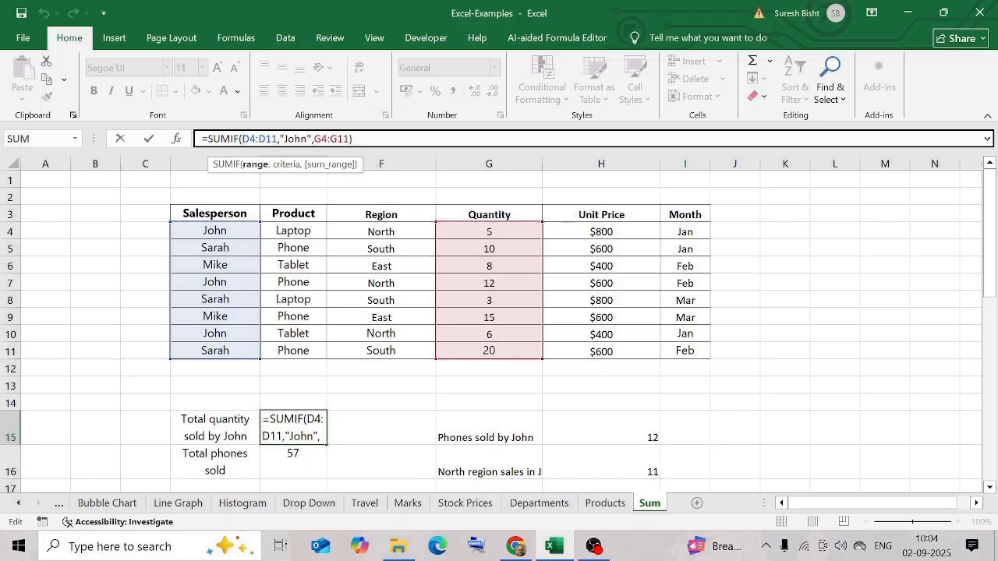
click(327, 139)
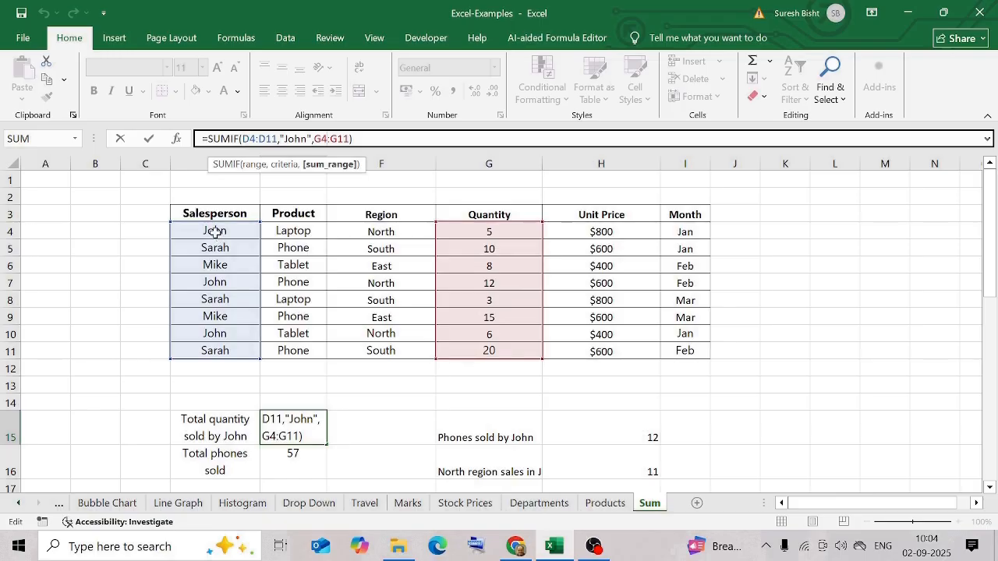
key(Return)
drag(214, 228, 215, 351)
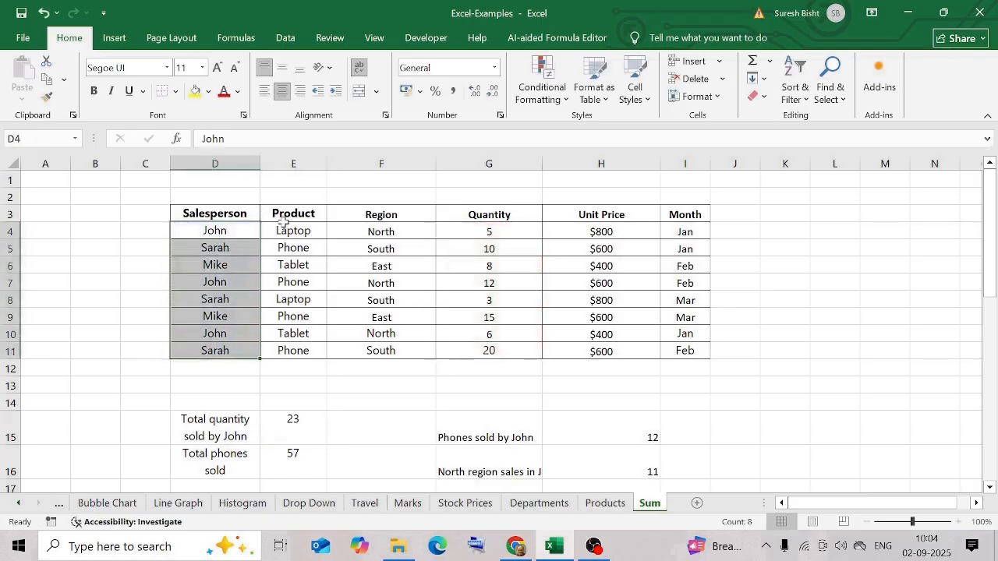
click(293, 427)
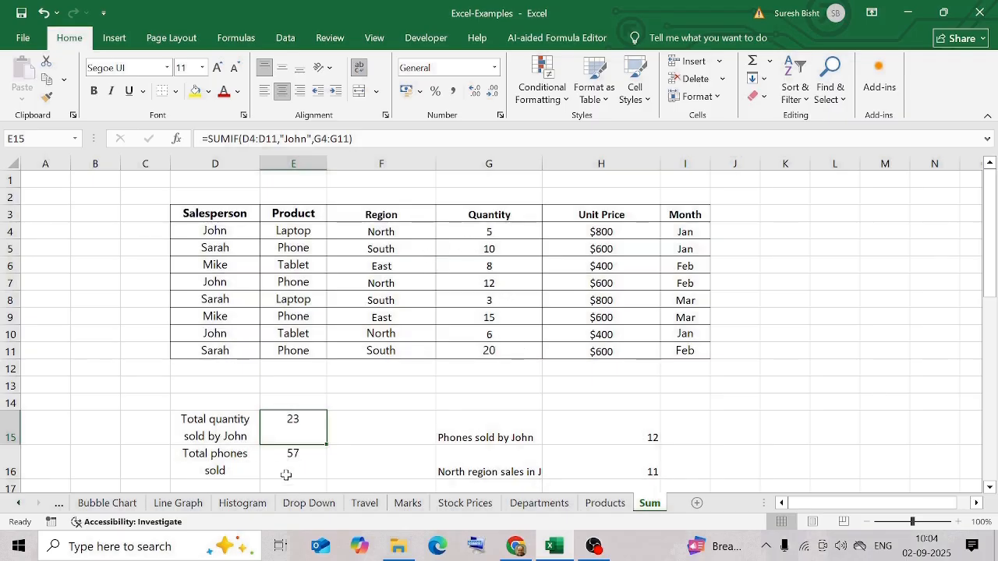
Examine the SUMIF formula for total phones sold in E16, checking range E4:E11, criterion "Phone", sum range G4:G11 and the Phone rows.
click(209, 468)
click(278, 470)
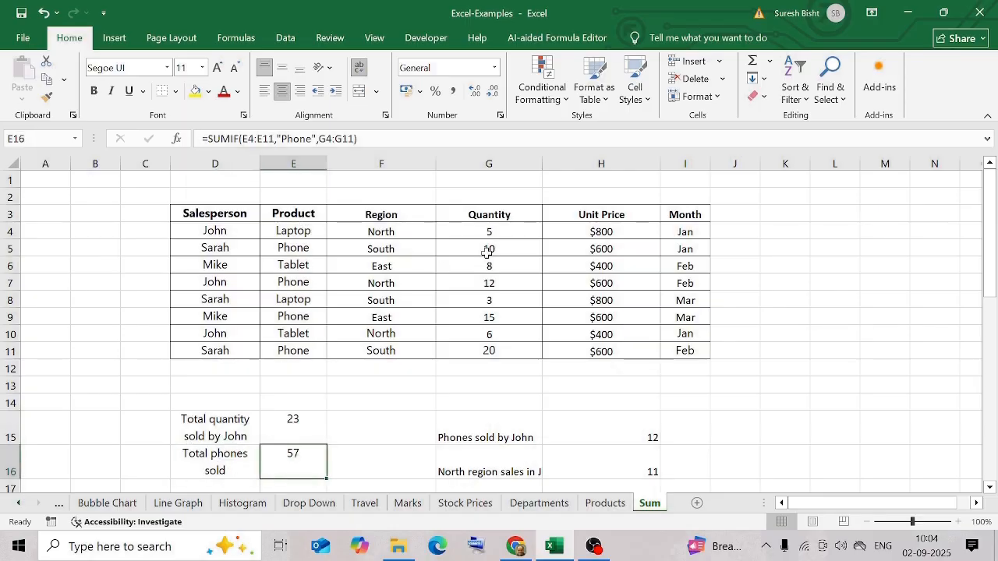
drag(294, 214, 287, 353)
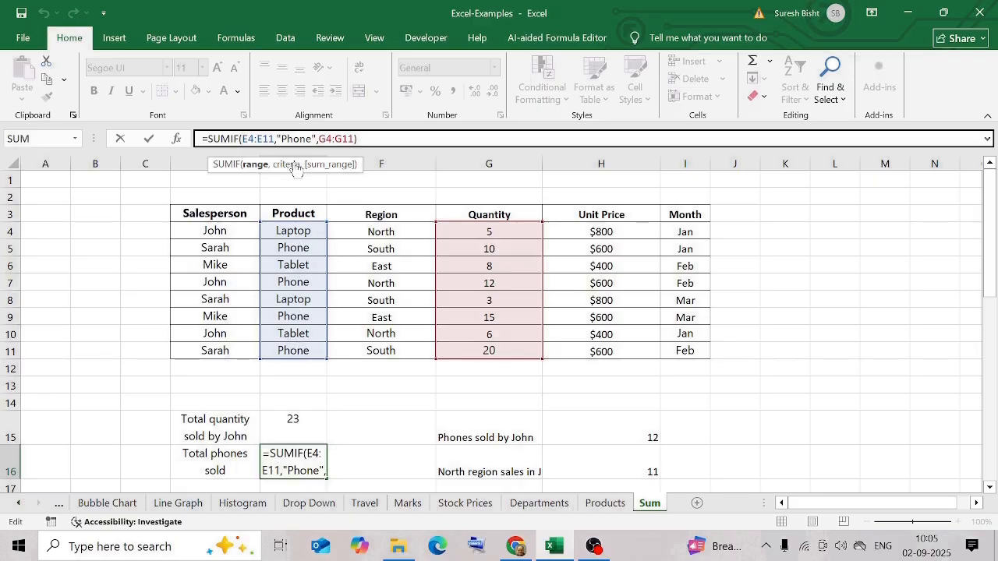
click(285, 139)
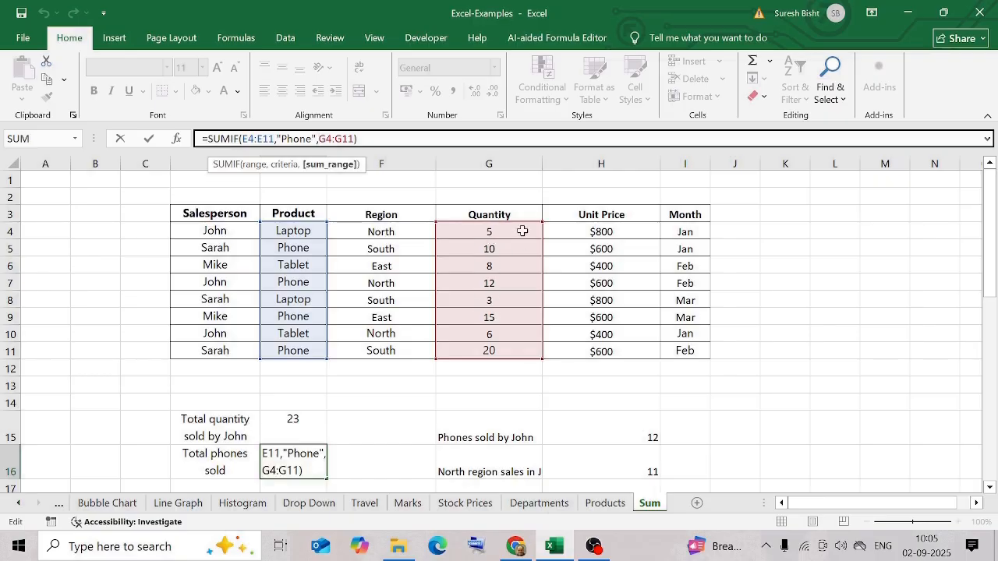
click(320, 248)
click(286, 470)
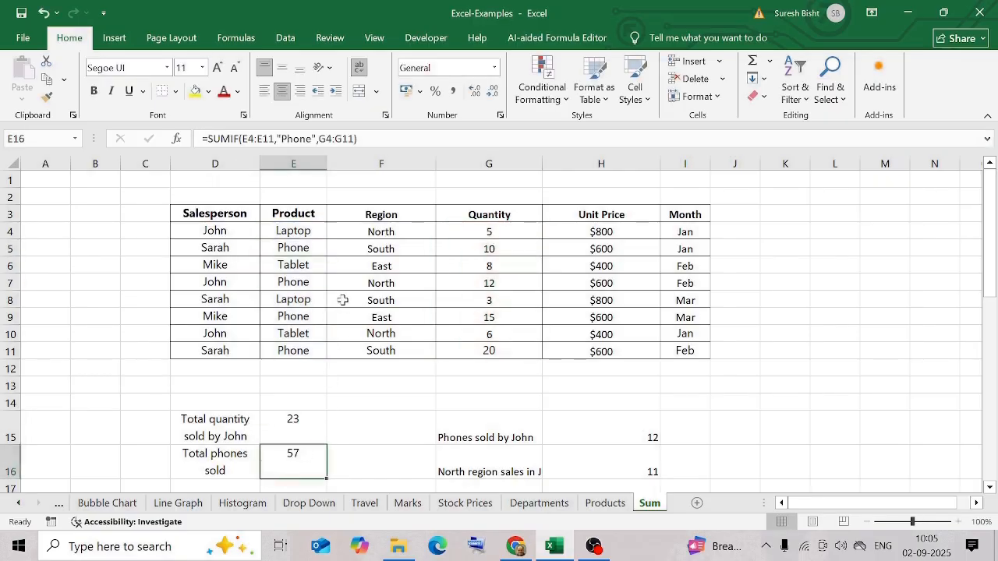
click(306, 251)
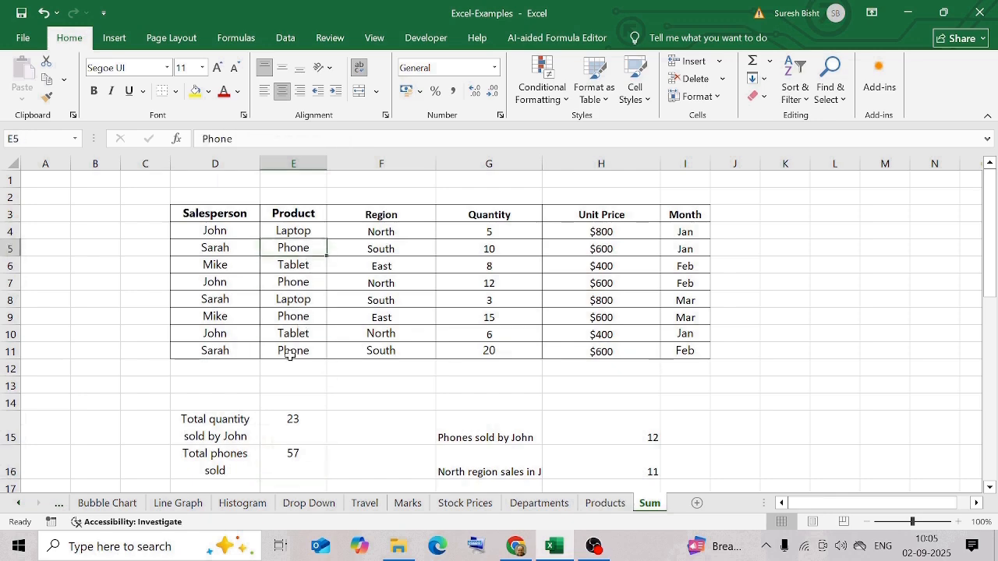
click(292, 351)
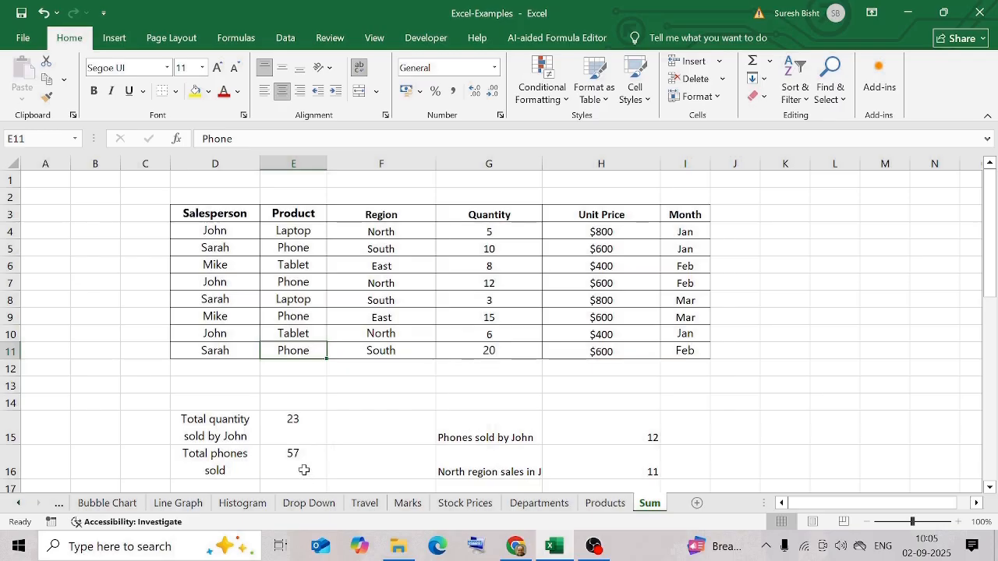
Examine the SUMIFS formula in H15 argument by argument: the sum range, then the salesperson and product criteria ranges with their criteria.
click(613, 422)
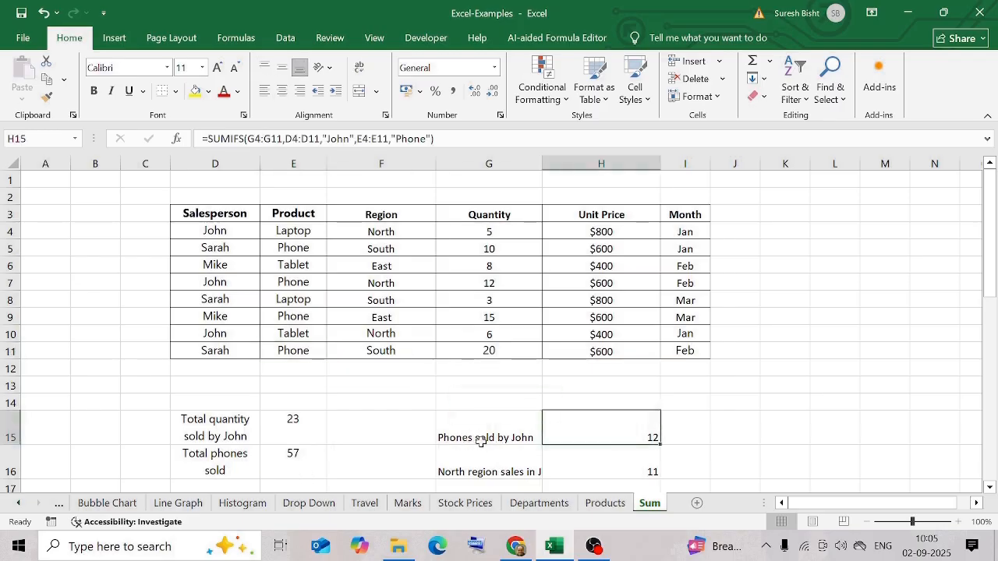
click(521, 434)
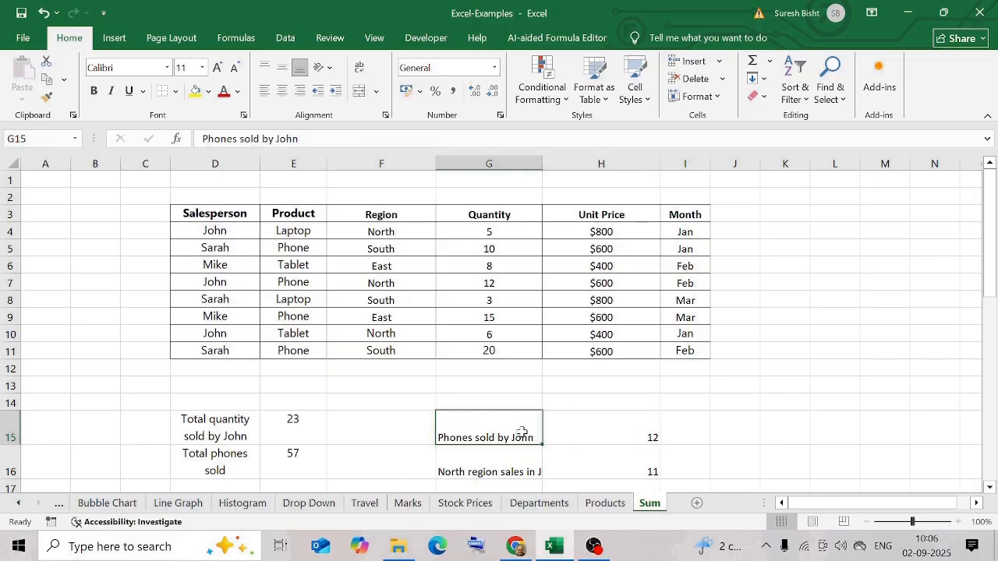
click(621, 417)
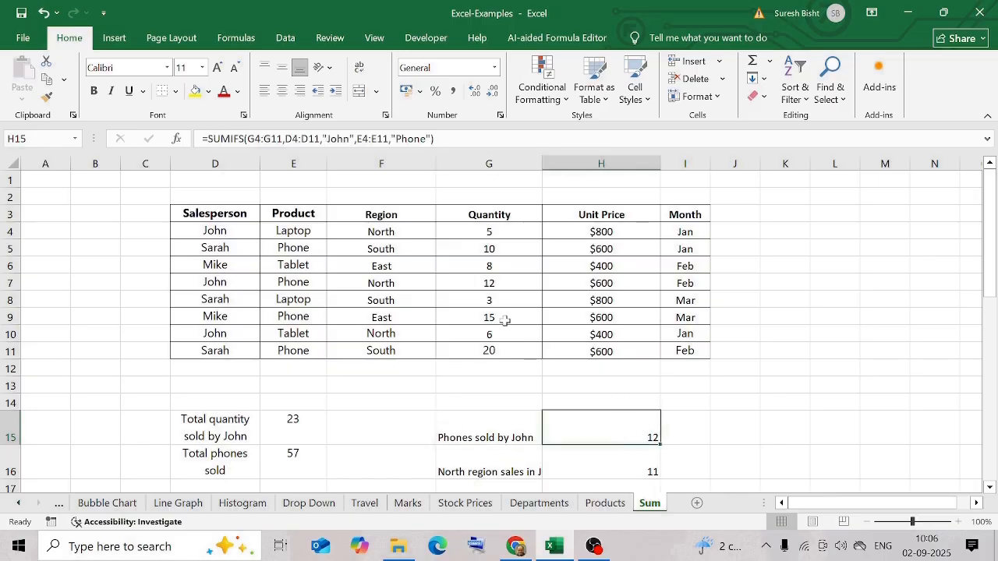
click(247, 138)
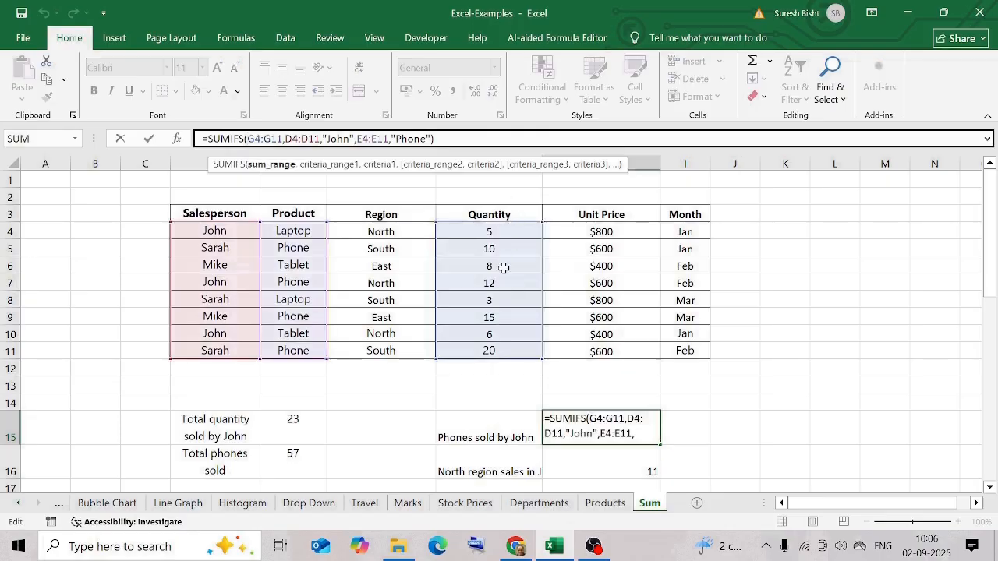
click(293, 138)
click(261, 139)
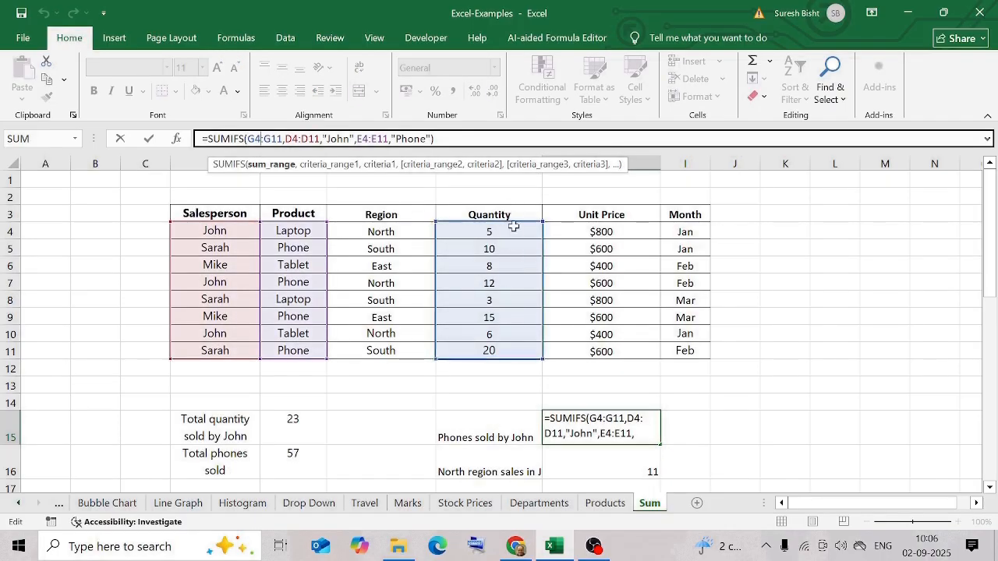
click(300, 139)
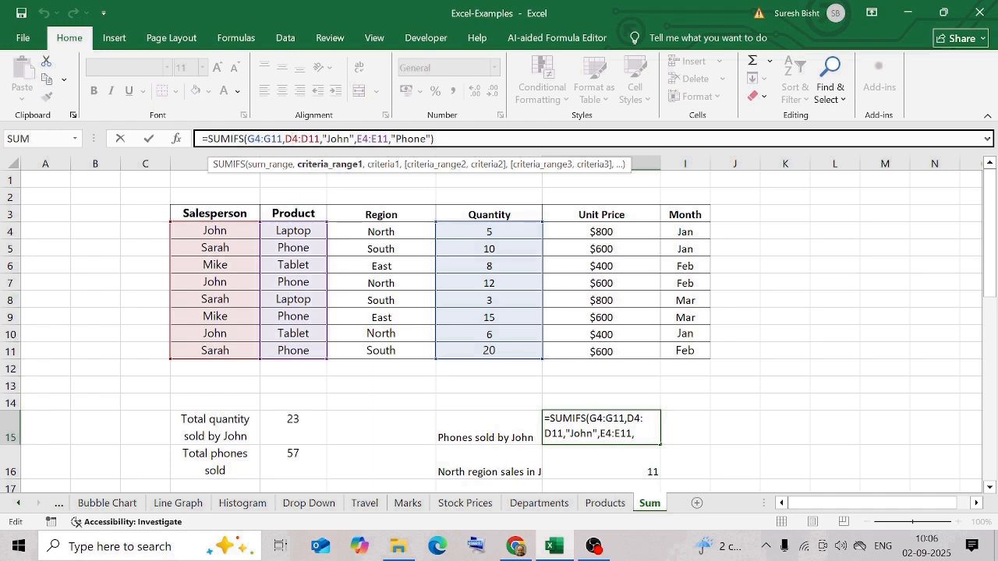
click(337, 139)
click(357, 139)
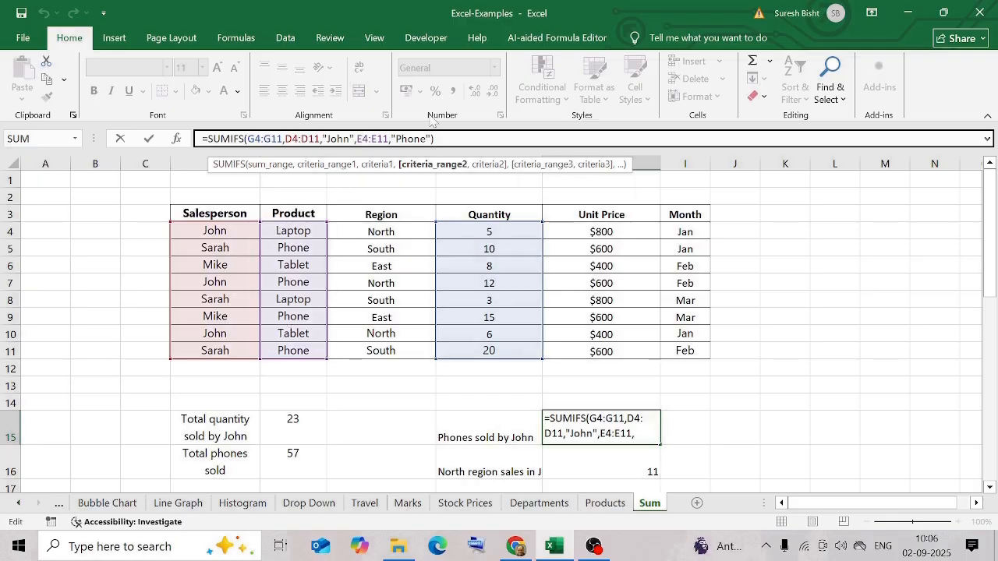
click(415, 139)
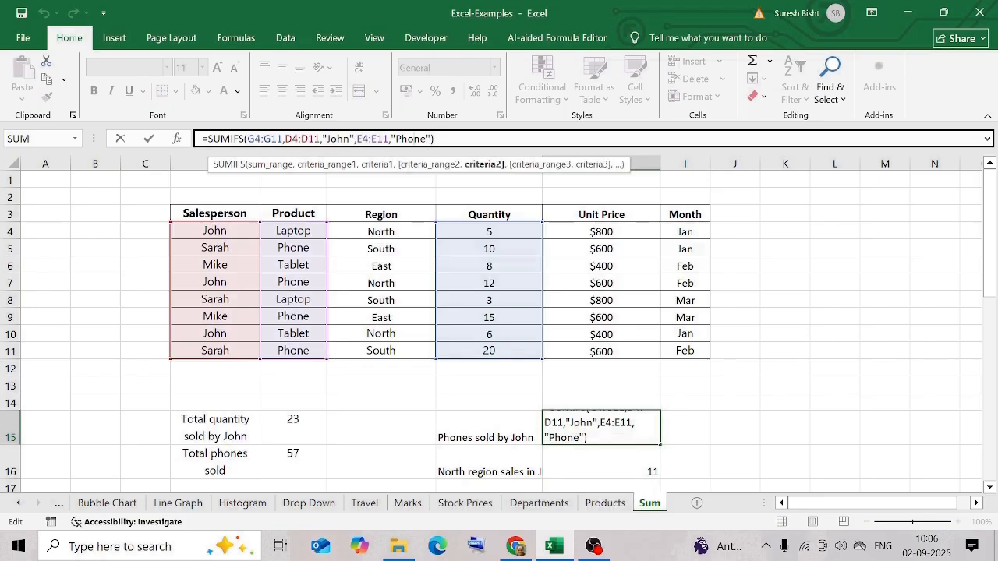
Recheck the sum range G4:G11 and criteria ranges D4:D11 and E4:E11 in H15, leaving the formula as it is.
click(264, 139)
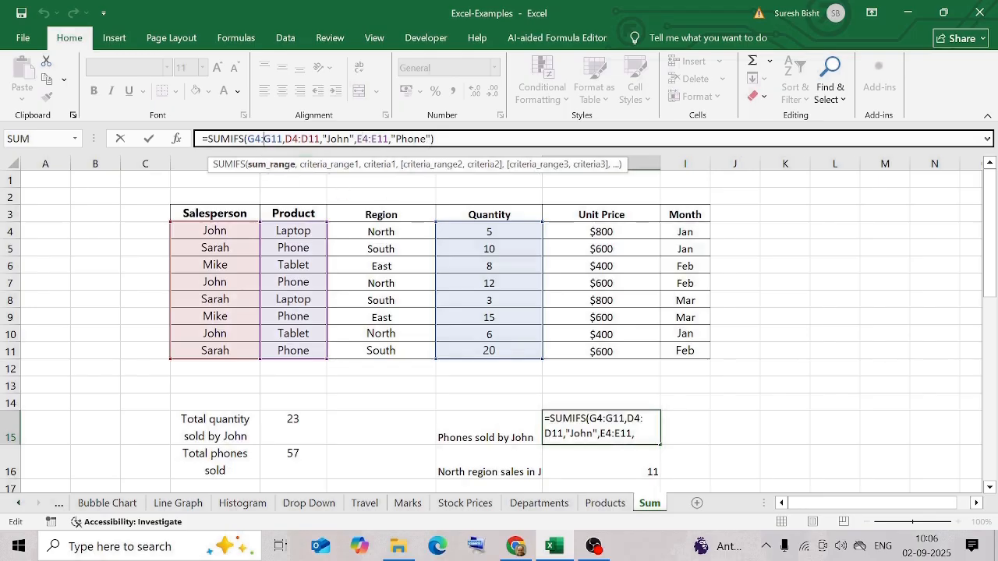
click(306, 165)
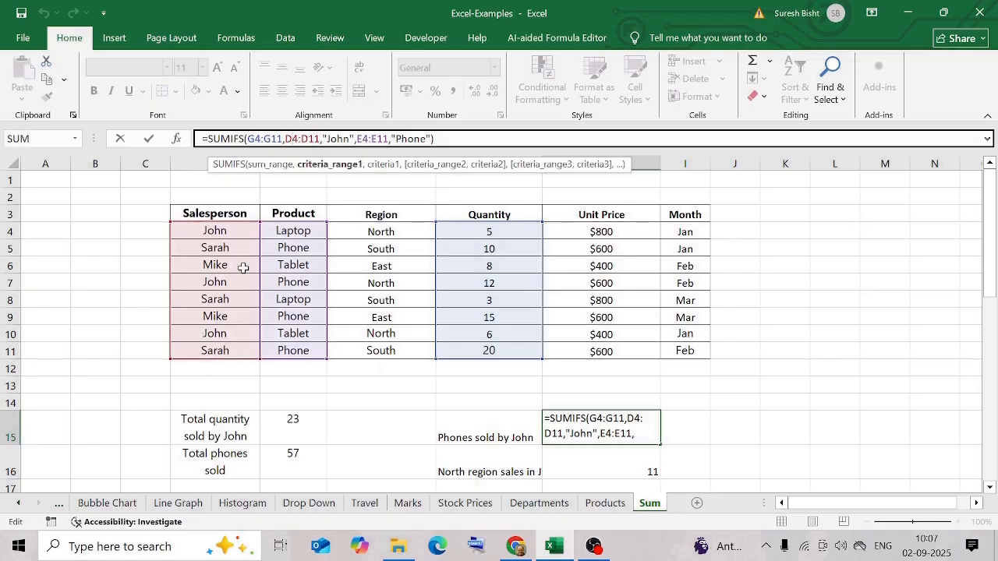
click(362, 140)
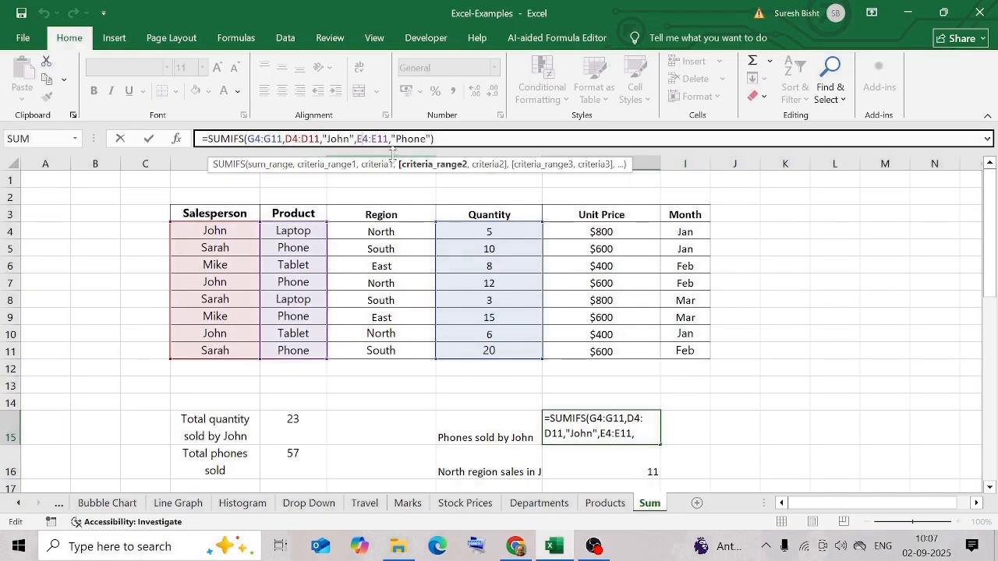
key(Return)
click(637, 428)
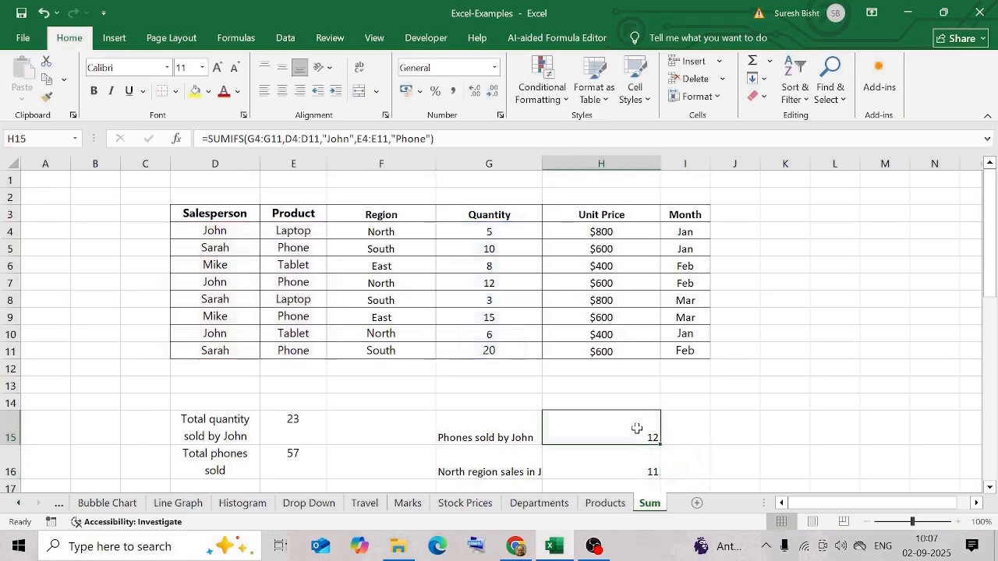
Review the North region sales in January label and its formula in H16 against the Region and Month columns of the table.
scroll(644, 456, down, 1)
click(518, 419)
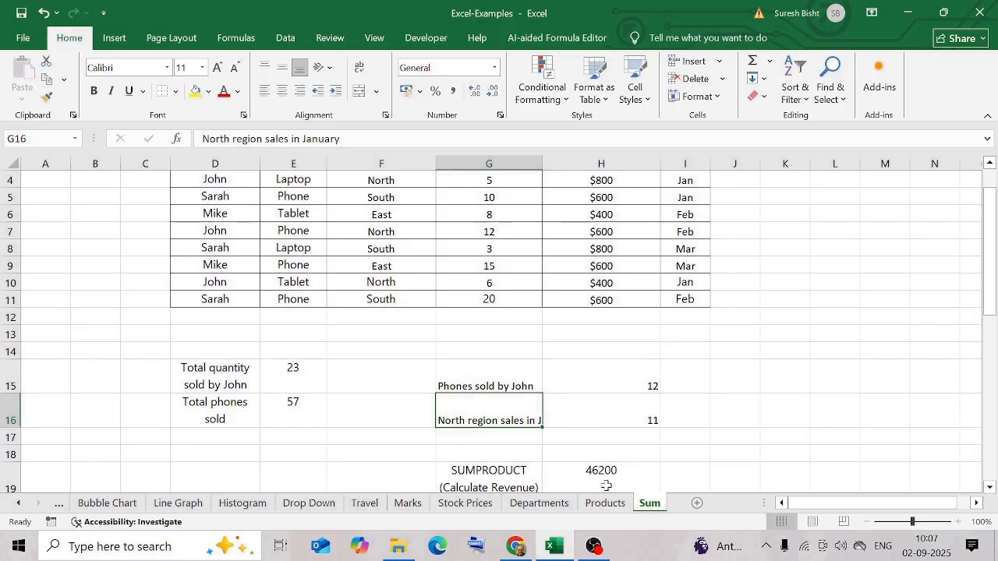
click(592, 423)
scroll(593, 422, up, 1)
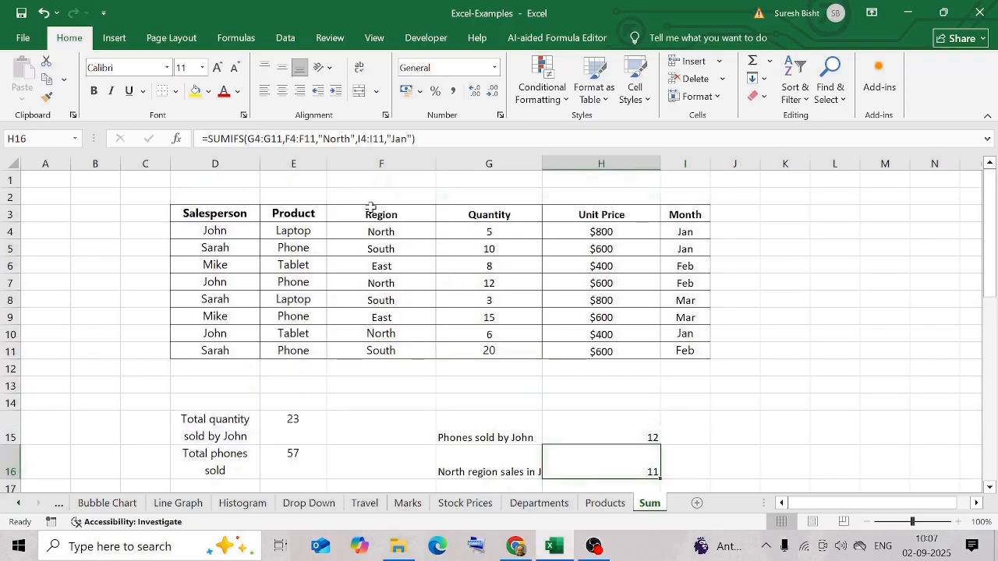
drag(371, 217, 371, 353)
drag(687, 213, 686, 351)
Examine the arguments of H16's SUMIFS formula: sum range G4:G11, F4:F11 with "North", and I4:I11 with "Jan".
click(615, 471)
key(F2)
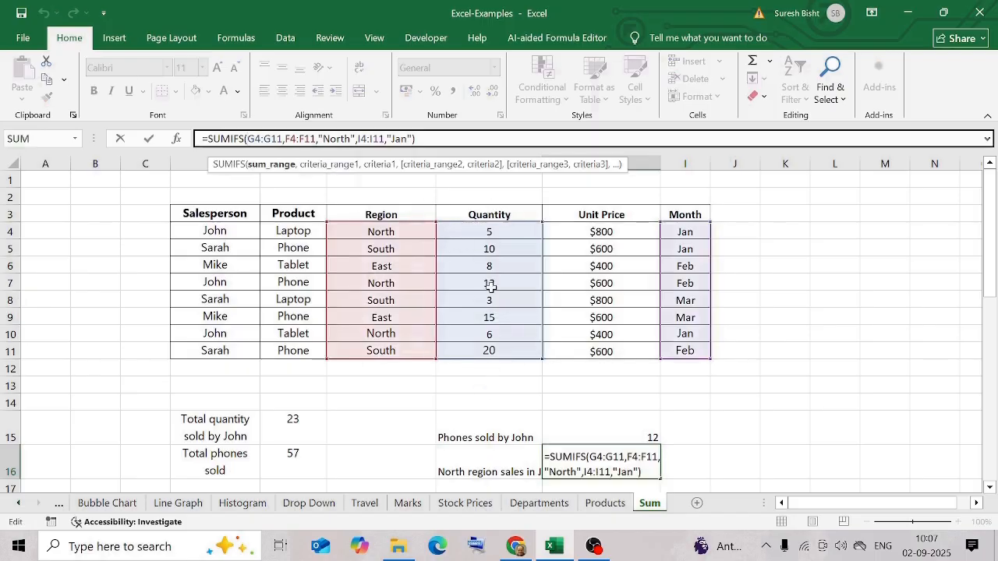
click(291, 139)
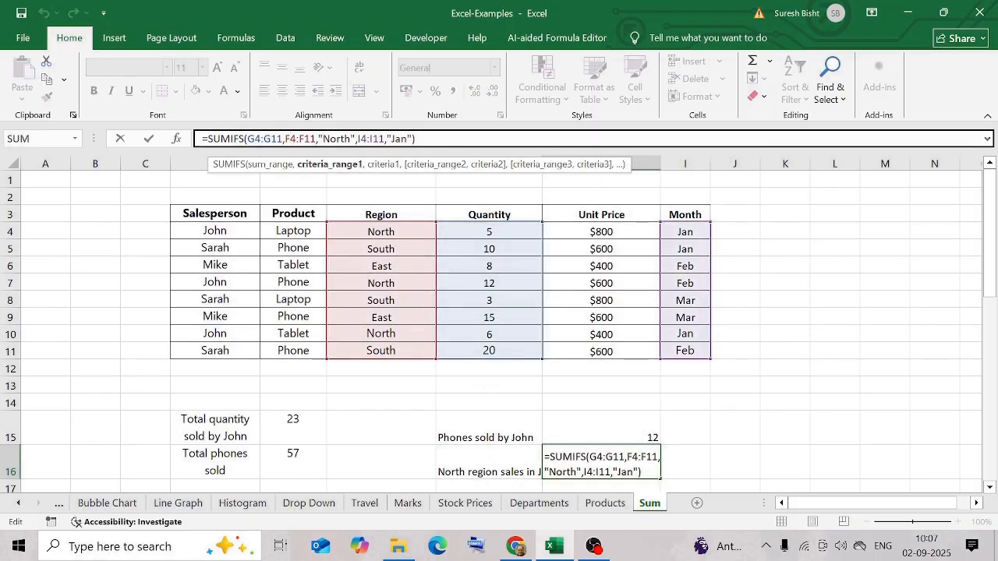
click(329, 139)
click(368, 138)
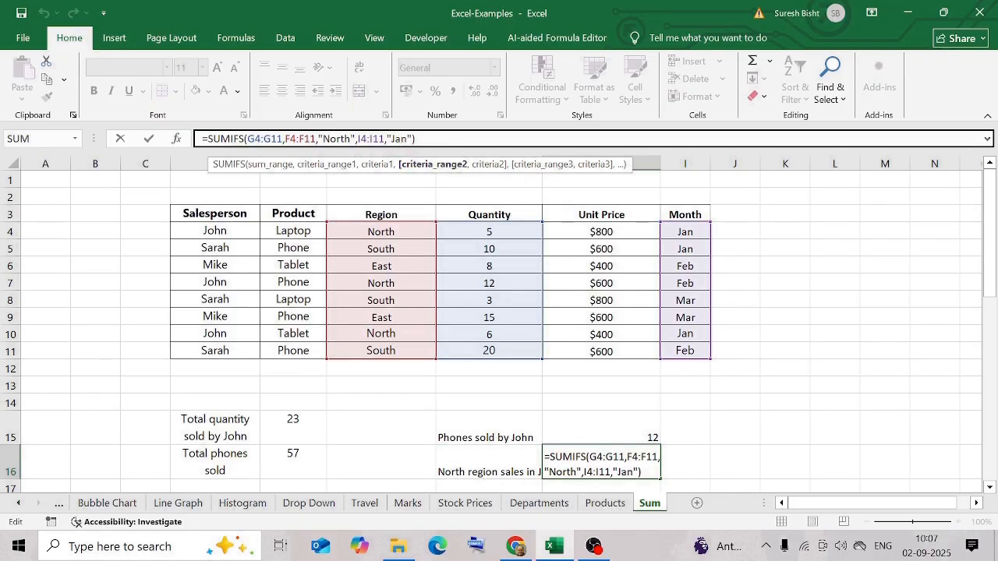
click(401, 138)
click(695, 462)
click(630, 465)
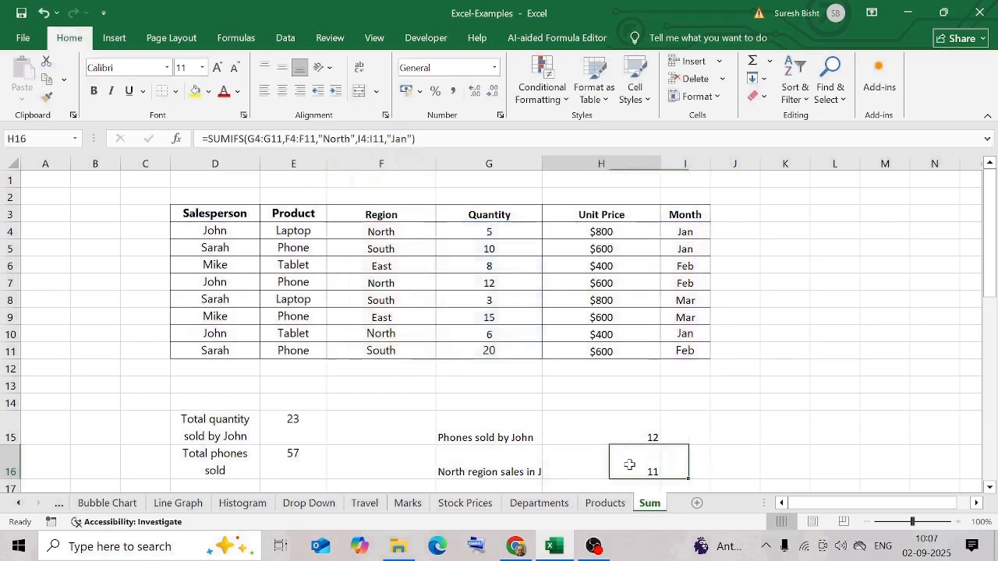
Widen column G slightly to show more of the North region sales in January label in G16.
click(484, 472)
drag(542, 163, 557, 164)
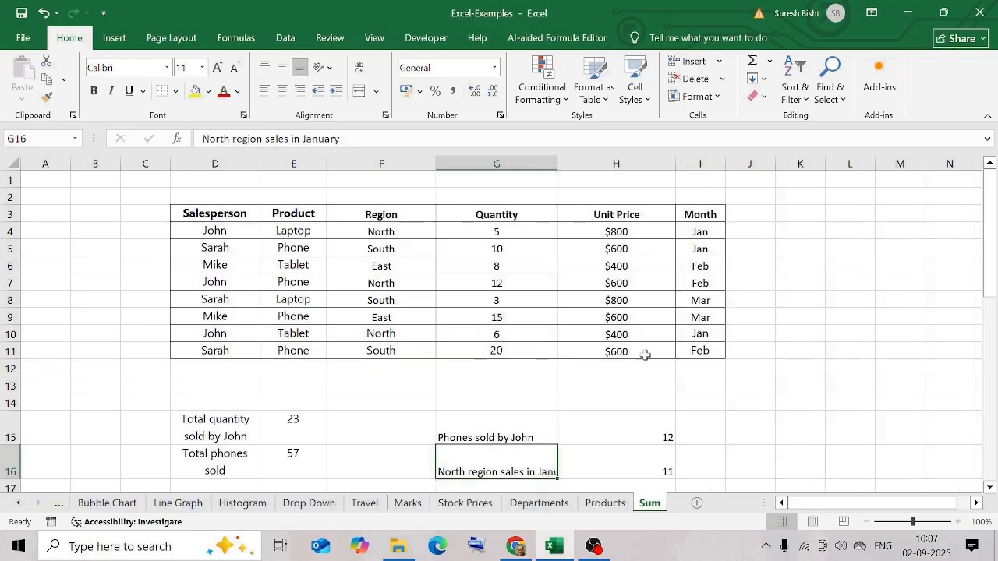
scroll(711, 367, down, 2)
scroll(711, 367, up, 1)
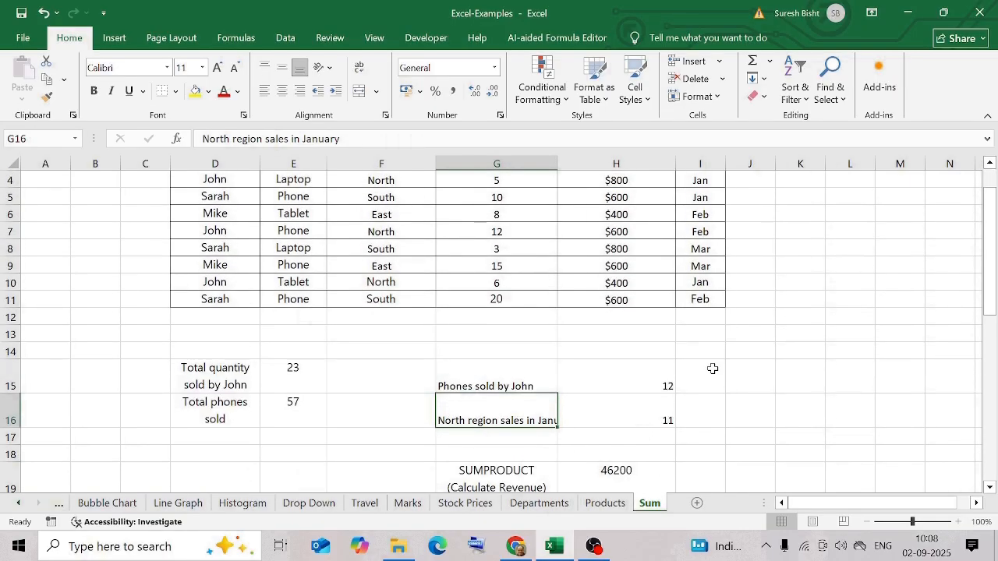
scroll(713, 368, down, 1)
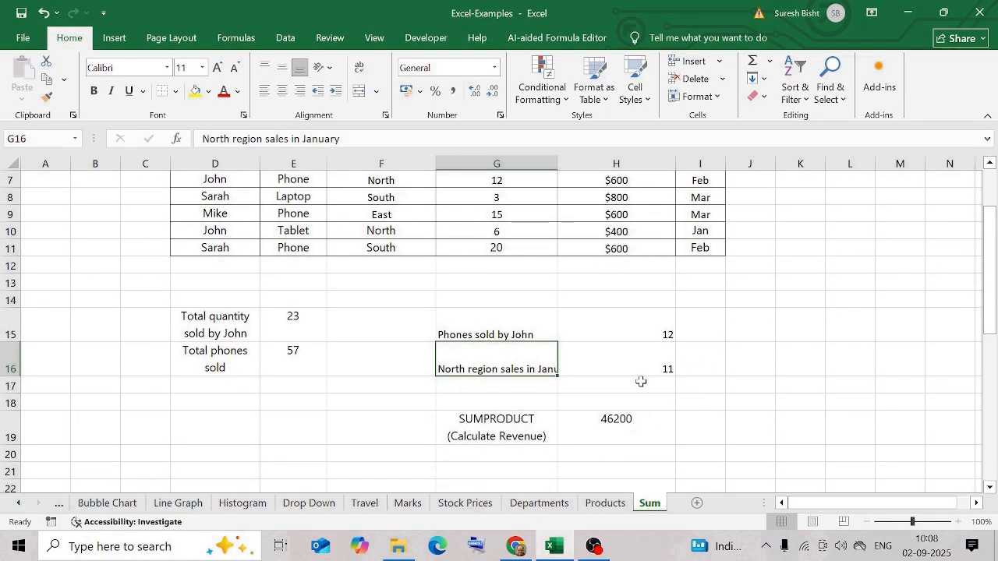
Examine H19's SUMPRODUCT formula, checking its arrays G4:G11 and H4:H11 against the Quantity and Unit Price columns, leaving it as it is.
click(505, 421)
click(605, 420)
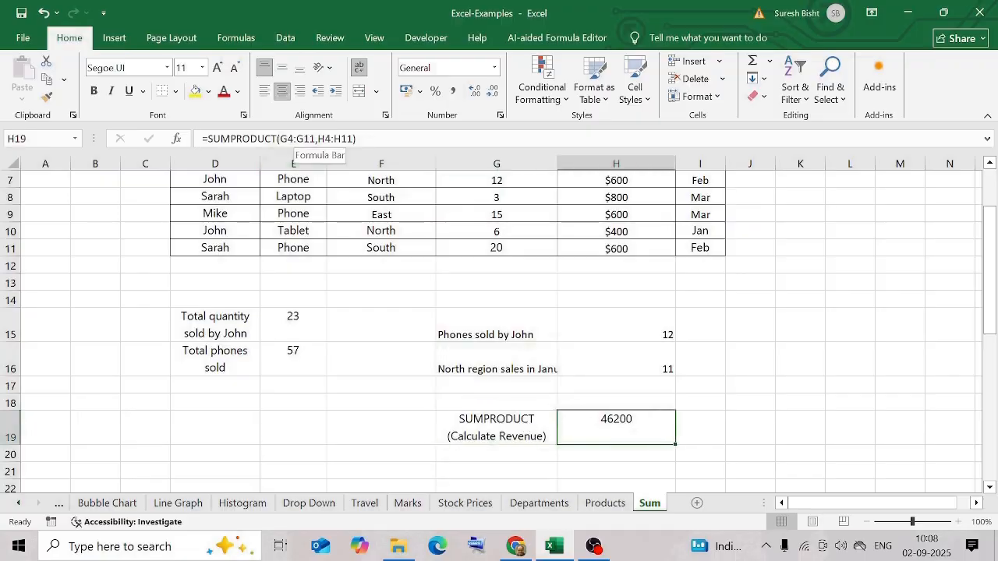
scroll(610, 329, up, 2)
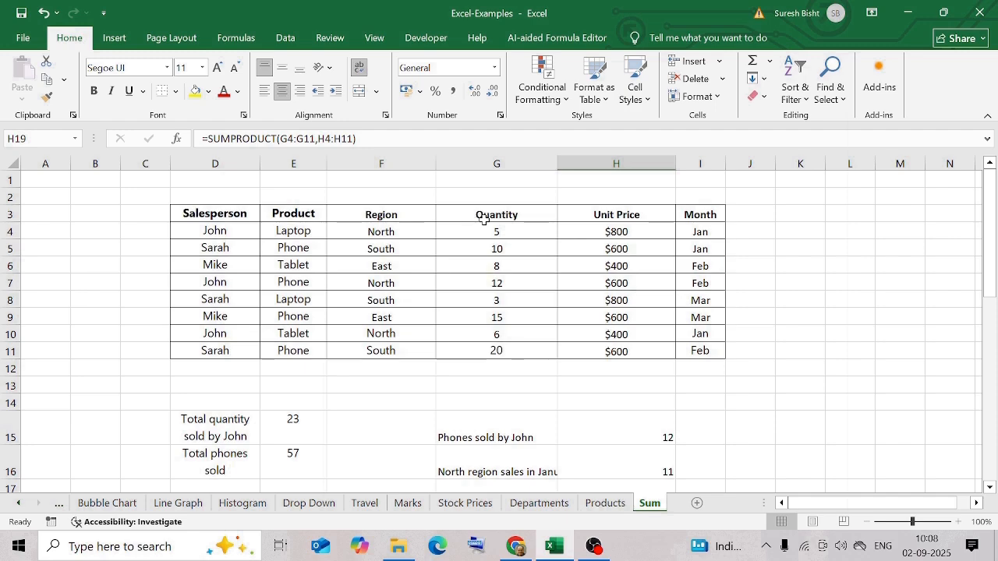
scroll(640, 378, down, 2)
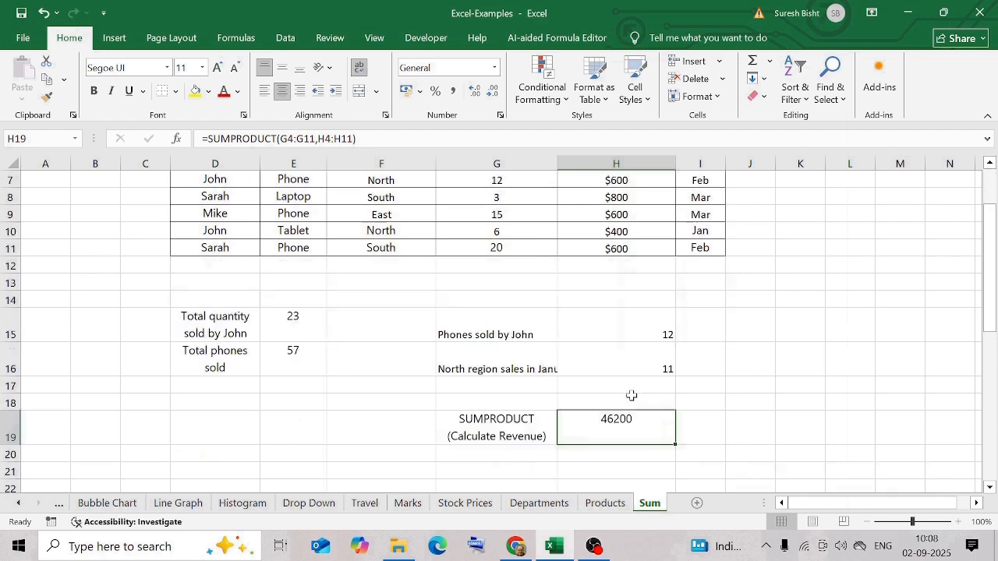
key(F2)
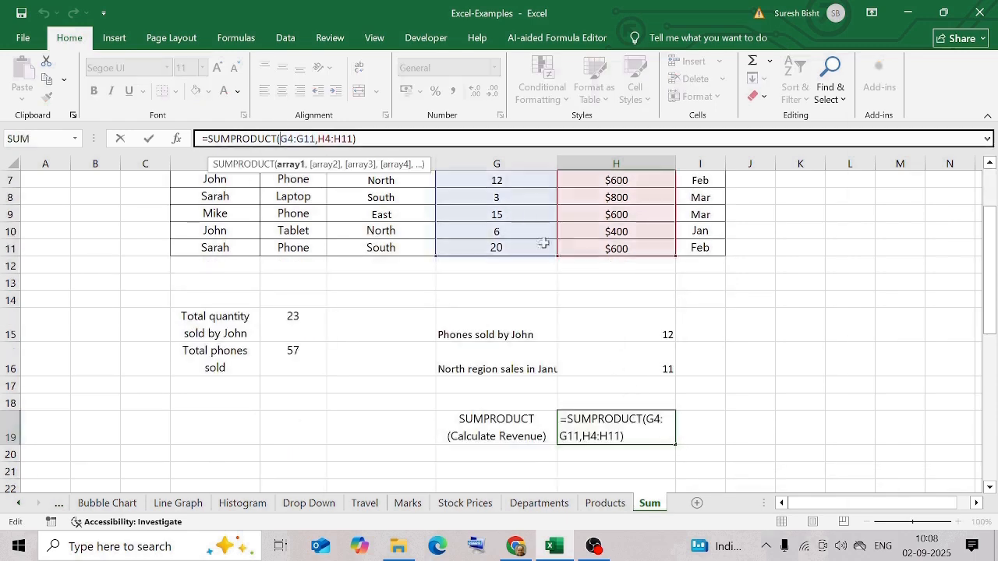
scroll(565, 264, up, 2)
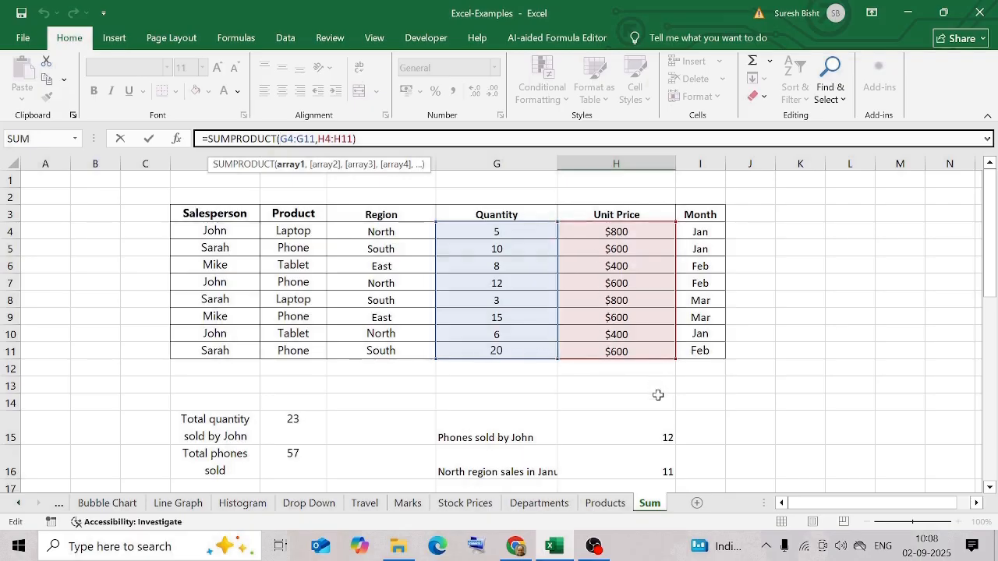
scroll(652, 433, down, 1)
key(ctrl+Return)
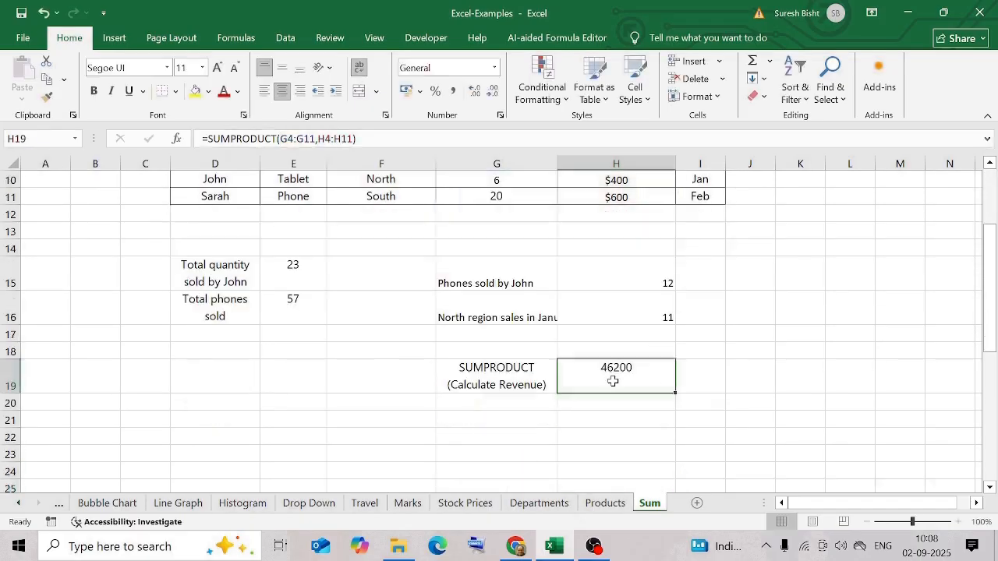
click(637, 338)
click(715, 353)
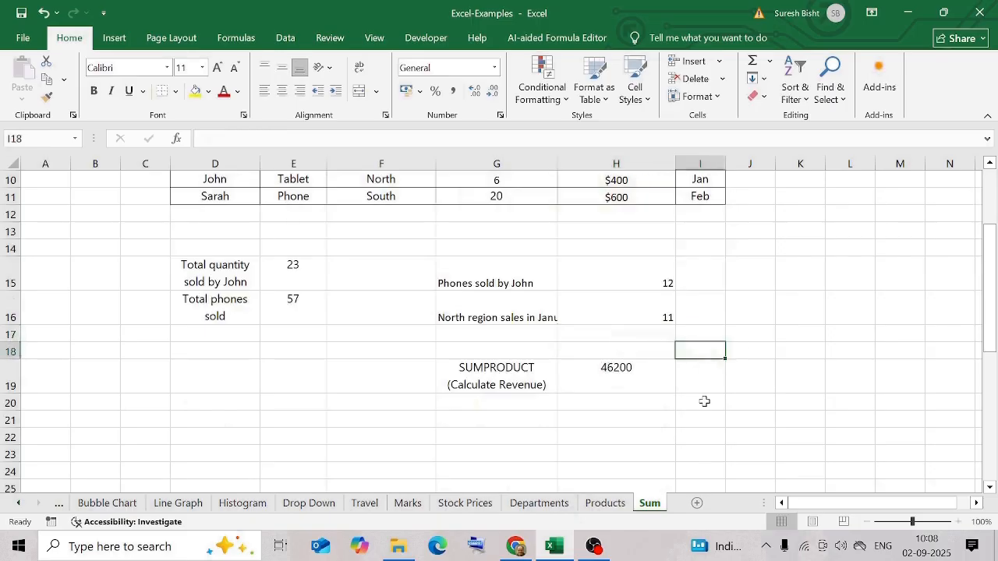
scroll(702, 400, up, 1)
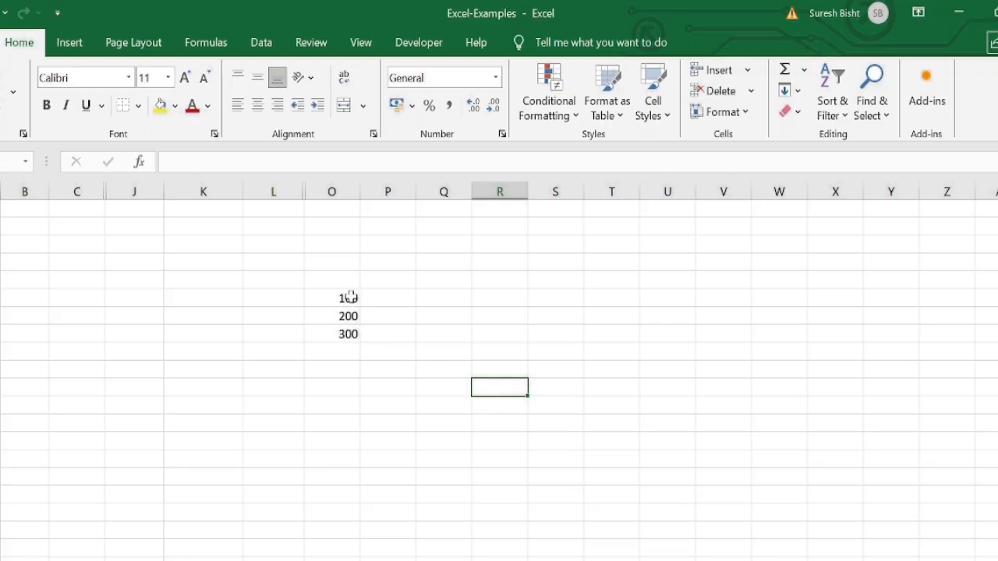
Enter the self-including formula =SUM(O64:O67) in O67, below the values 100, 200 and 300, and dismiss the alert.
drag(343, 298, 353, 340)
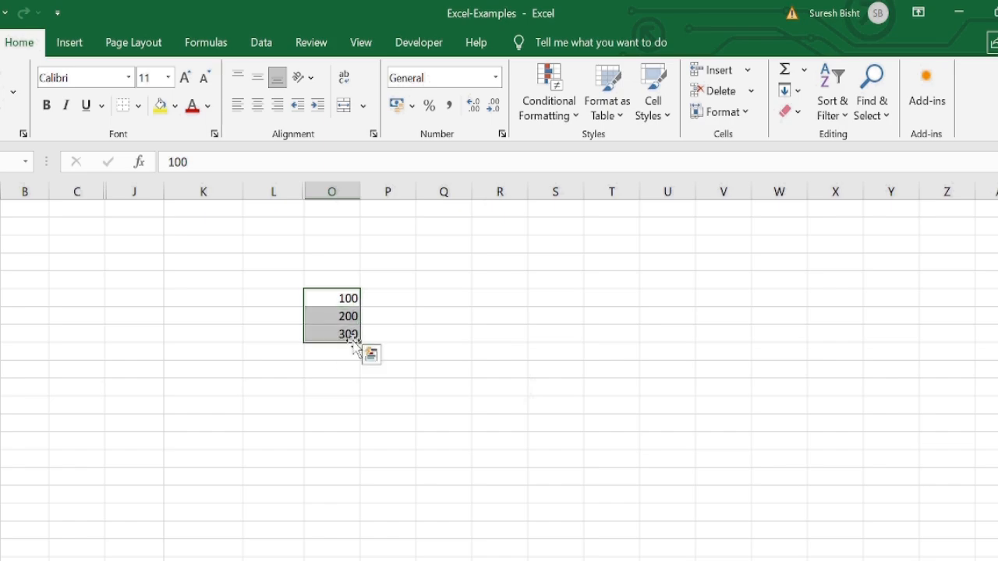
click(333, 354)
text(=SUM(O64:O66)
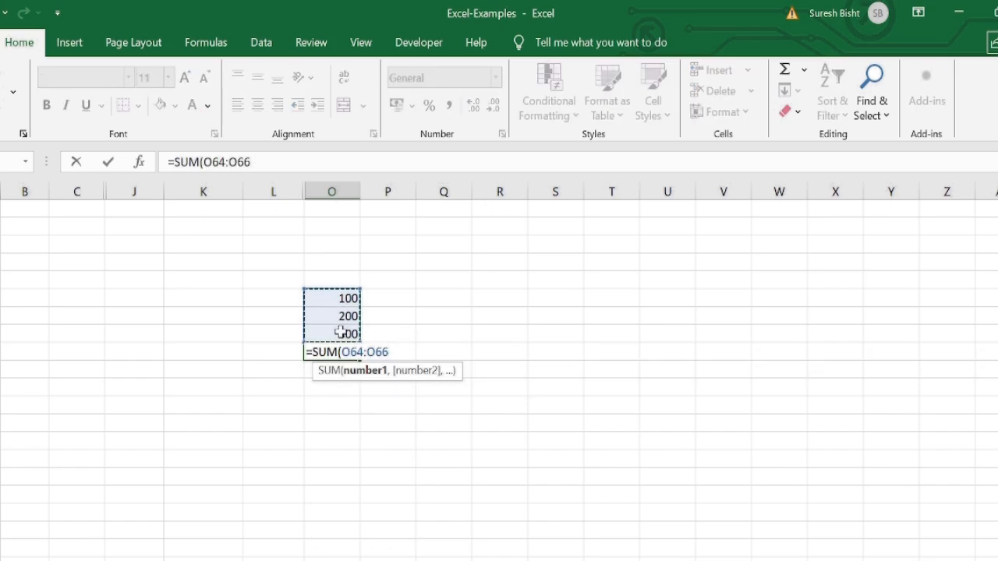
click(253, 162)
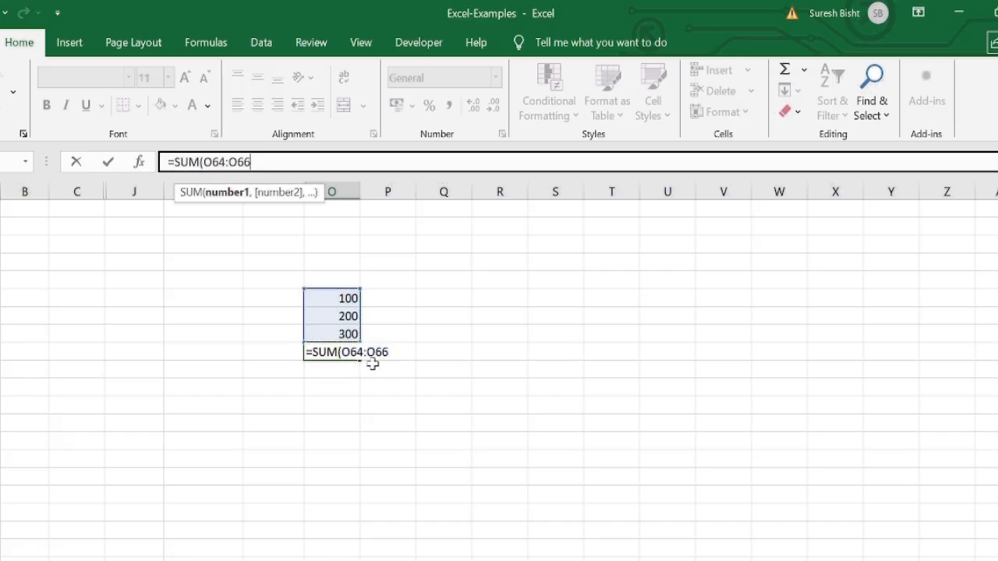
key(BackSpace)
text(7))
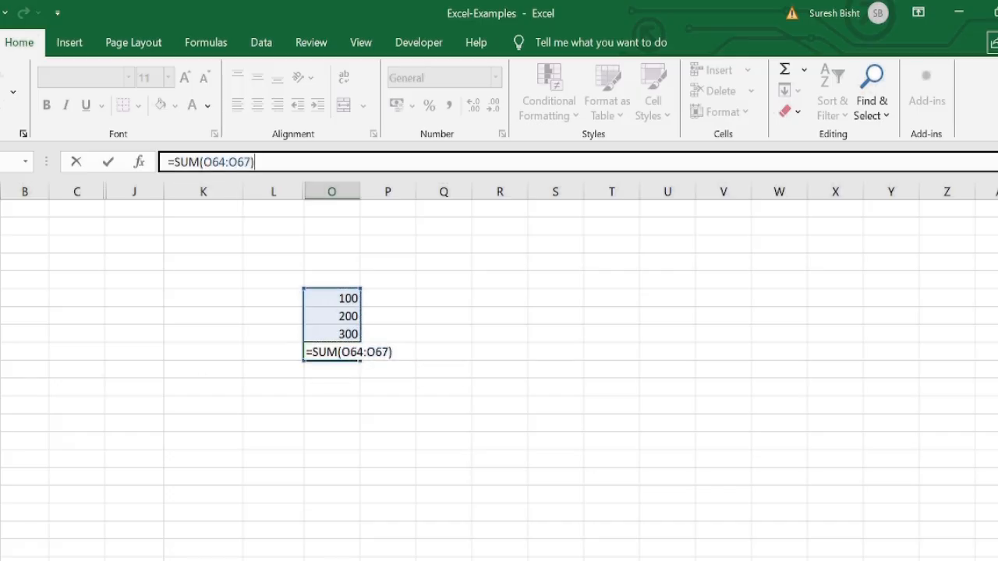
key(Return)
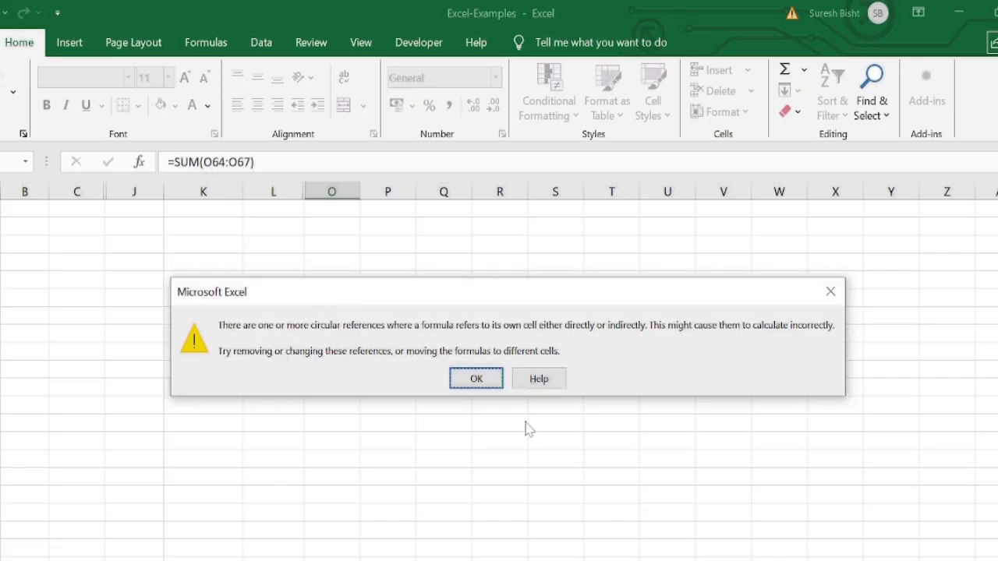
key(Return)
Check the range O64:O67 and clear the circular SUM formula from O67.
drag(345, 298, 351, 355)
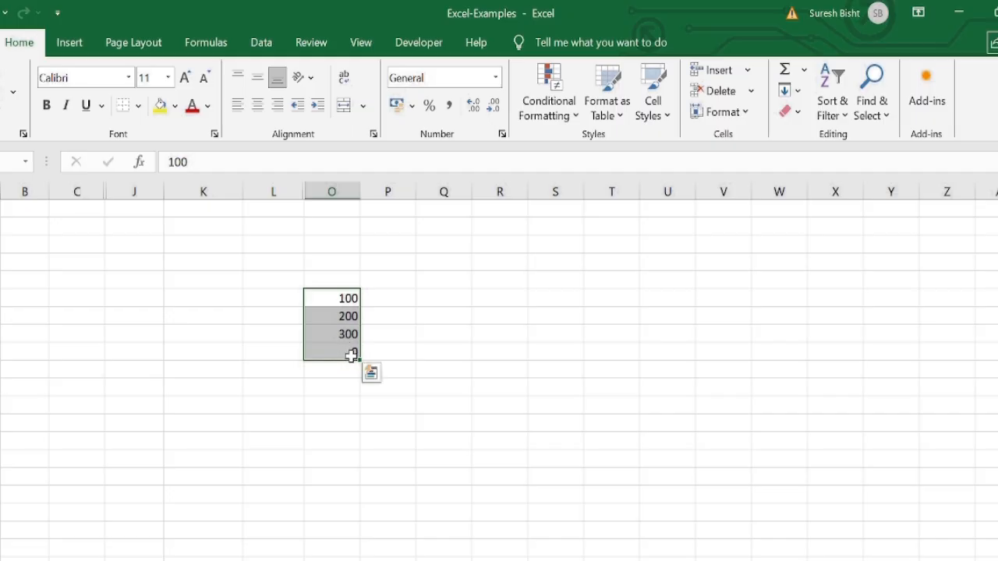
click(350, 351)
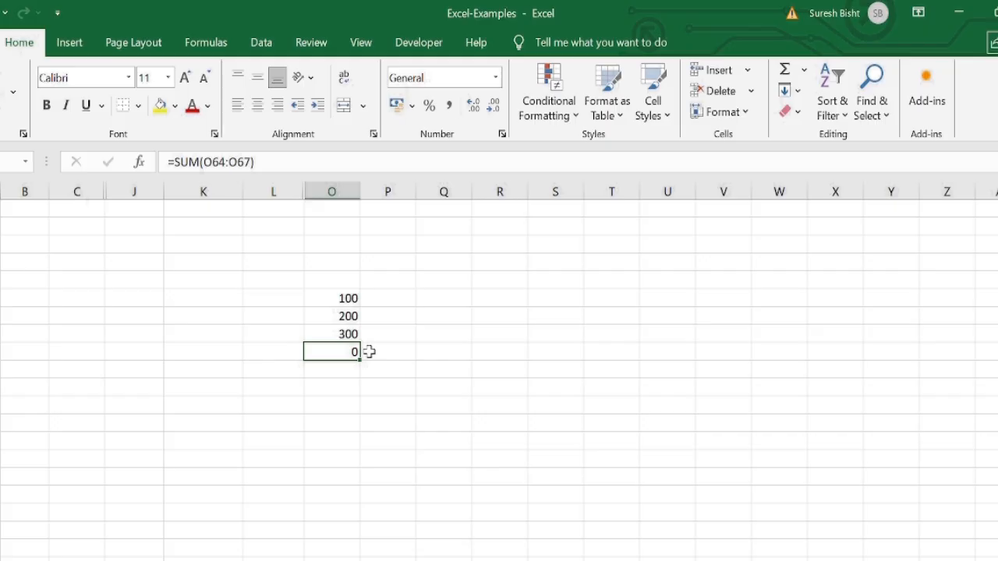
key(Delete)
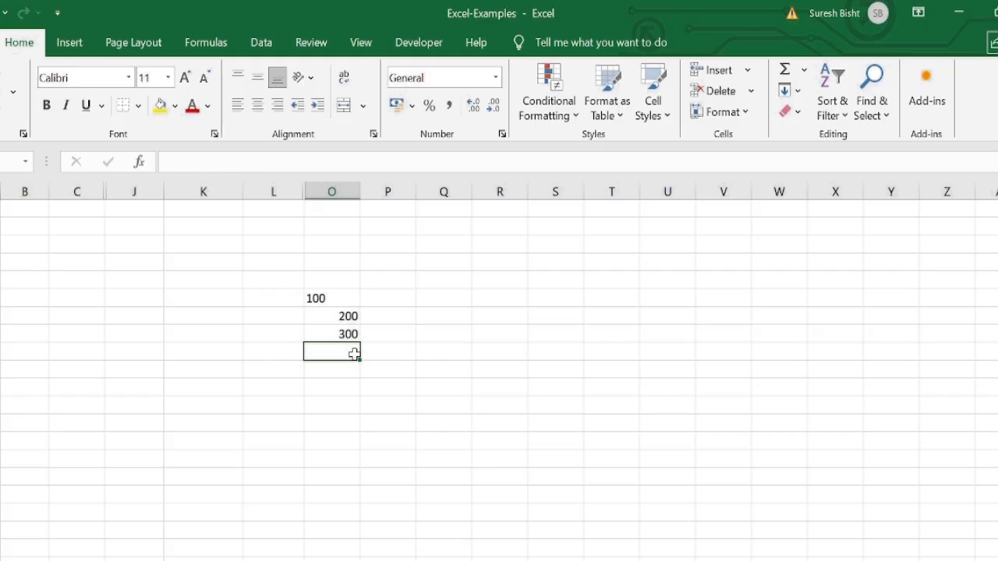
Inspect the text-formatted 100 in O64, AutoSum only O65:O66 into O67, and undo it.
click(329, 300)
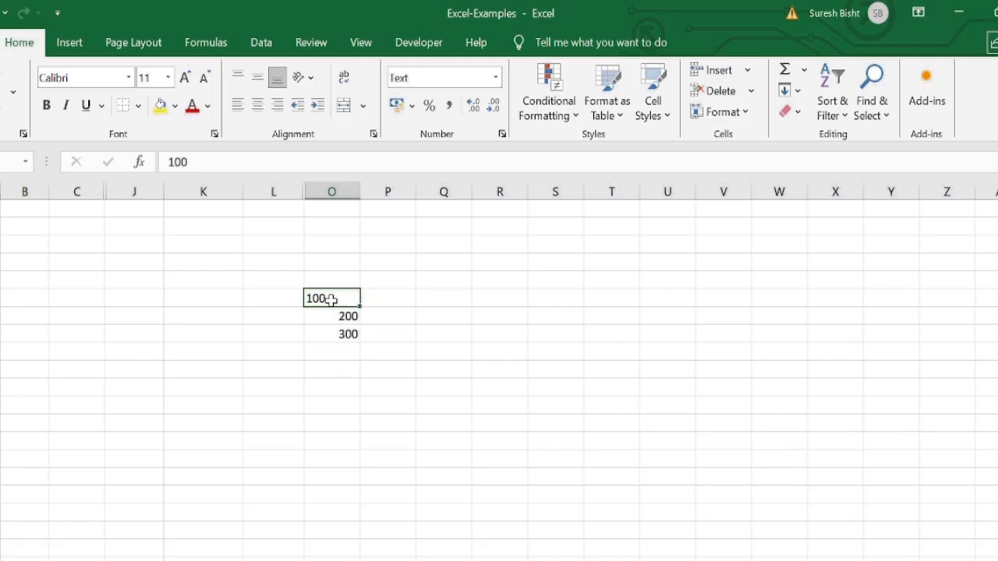
click(365, 302)
drag(344, 319, 344, 333)
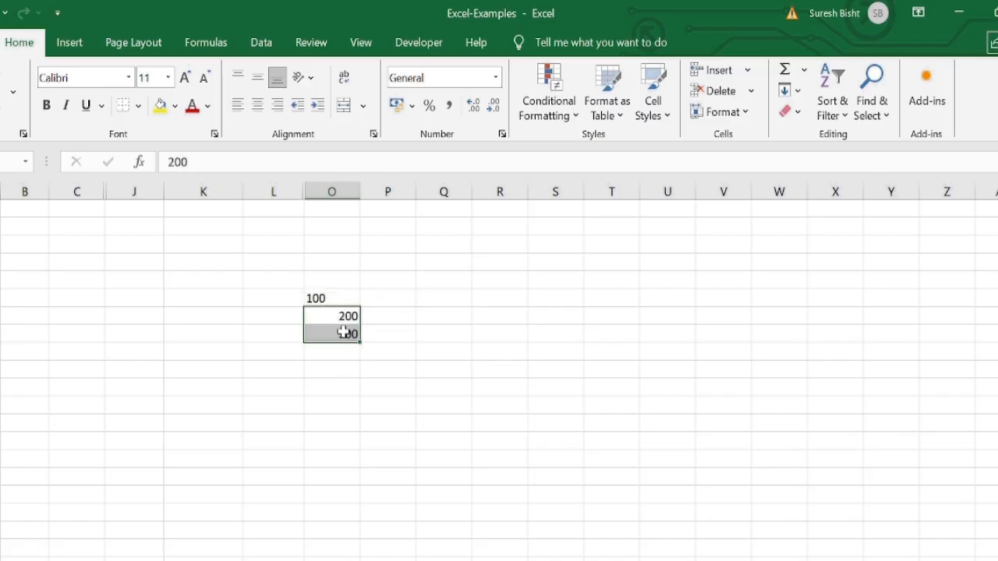
click(784, 70)
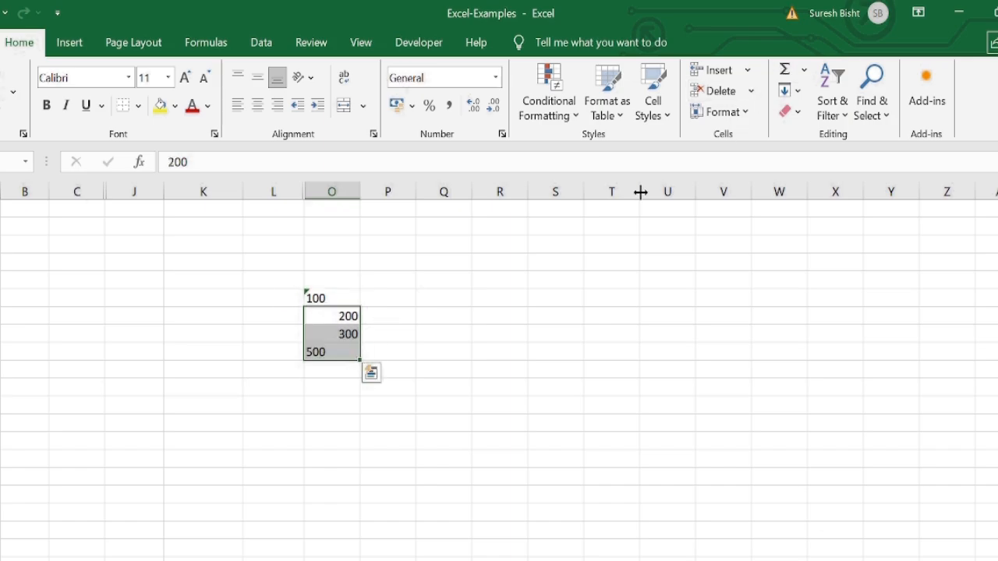
click(555, 334)
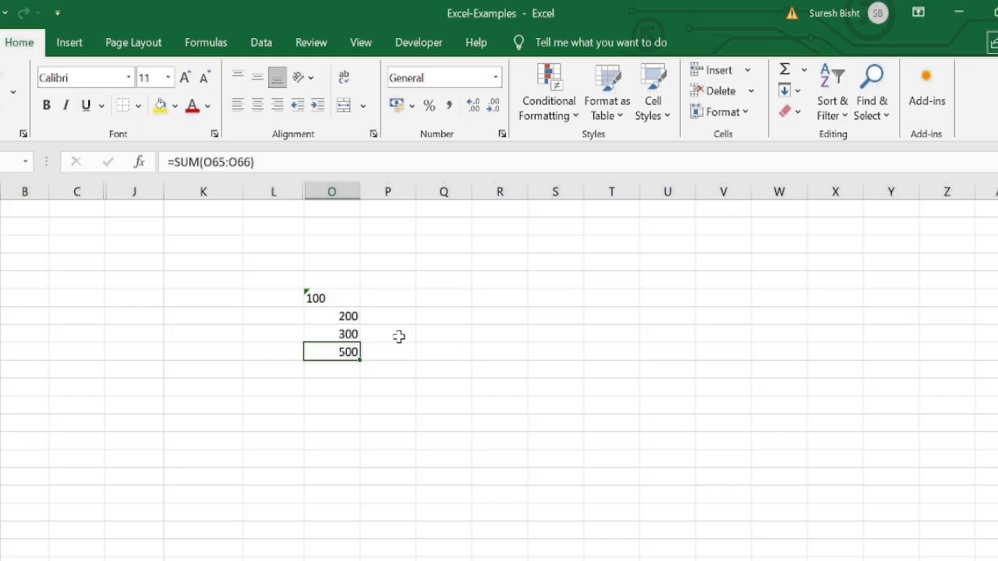
key(ctrl+z)
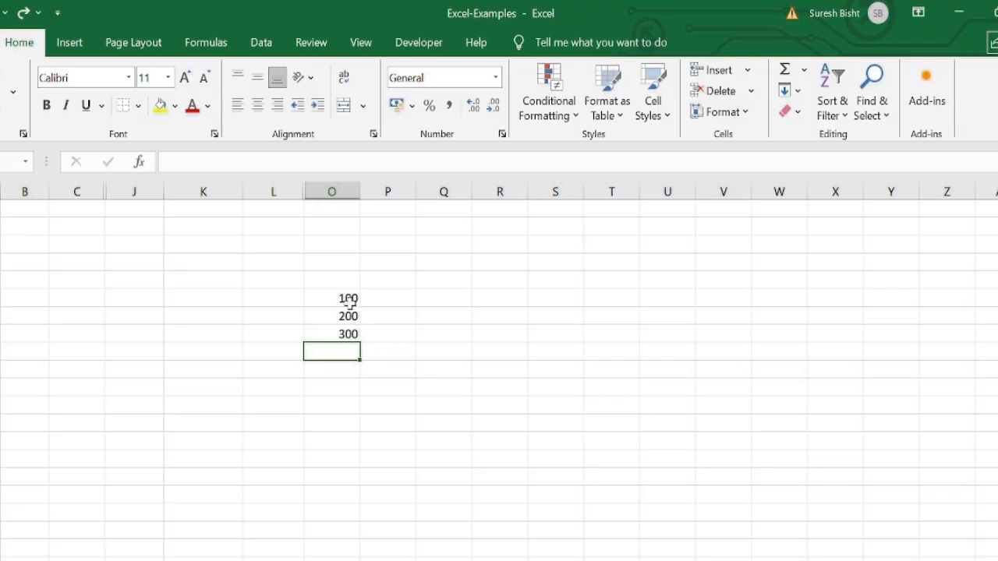
AutoSum the three values in O64:O66 into O67 and select the total's cell.
drag(348, 298, 350, 332)
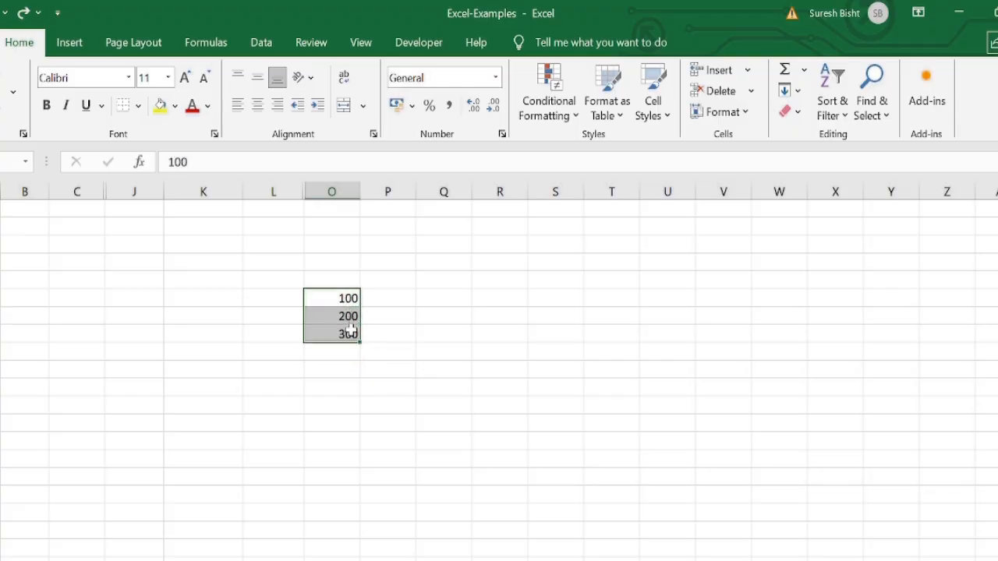
click(785, 70)
click(319, 349)
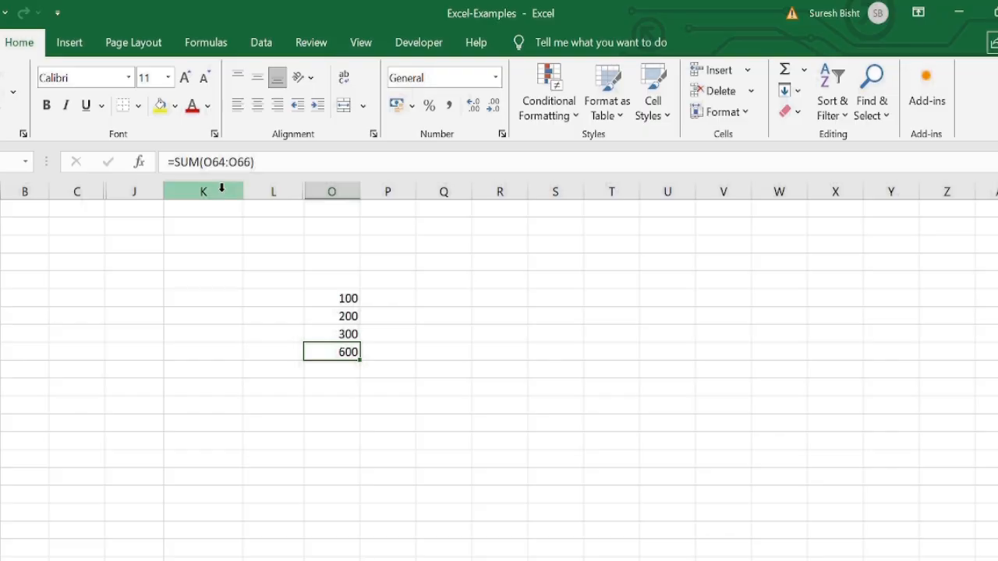
Replace the colon with a comma in O67's formula, making it =SUM(O64,O66).
click(281, 163)
key(BackSpace)
text(,)
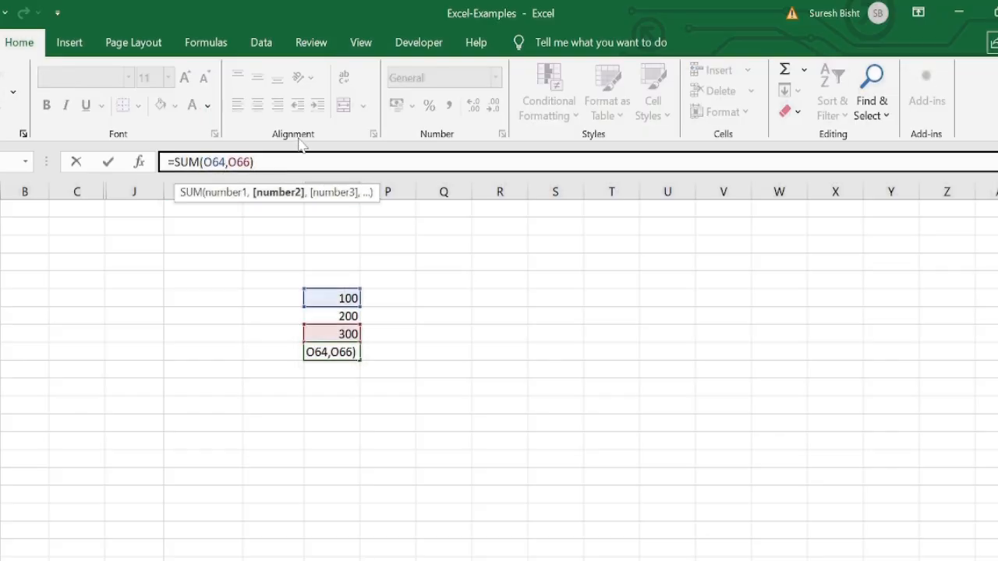
key(Return)
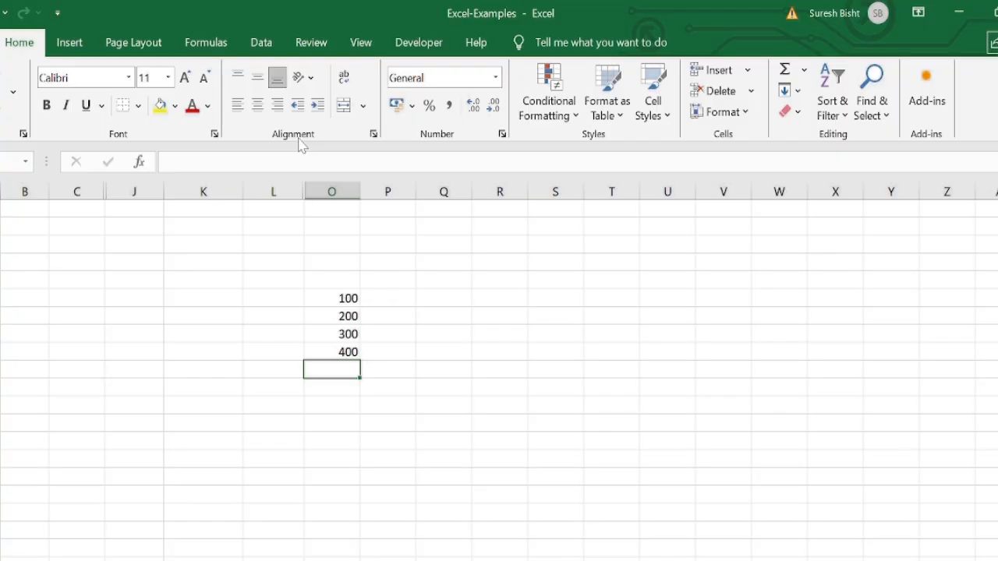
Correct O67's formula to the continuous range =SUM(O64:O66).
key(Up)
key(F2)
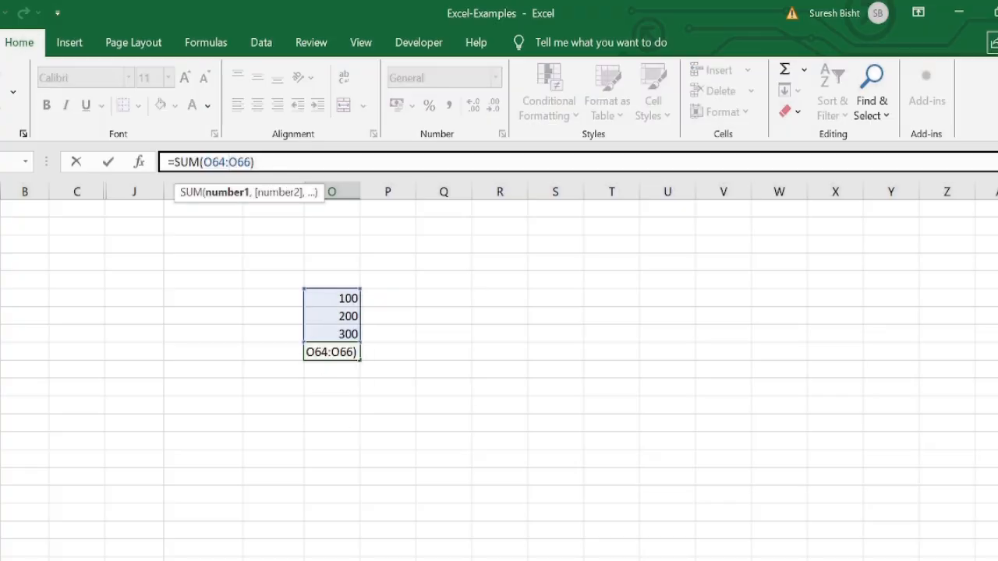
key(ctrl+Return)
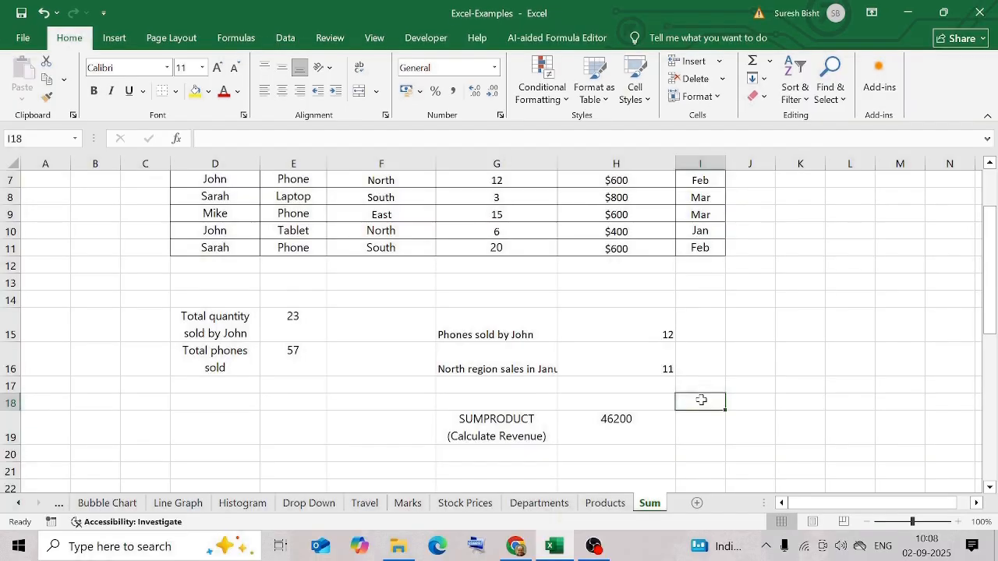
scroll(702, 368, up, 1)
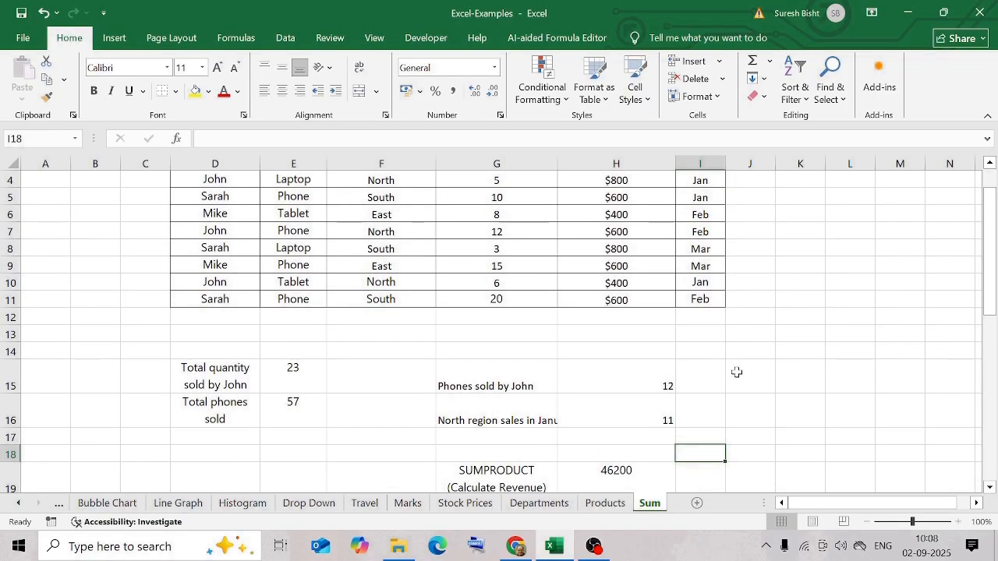
click(779, 380)
click(745, 414)
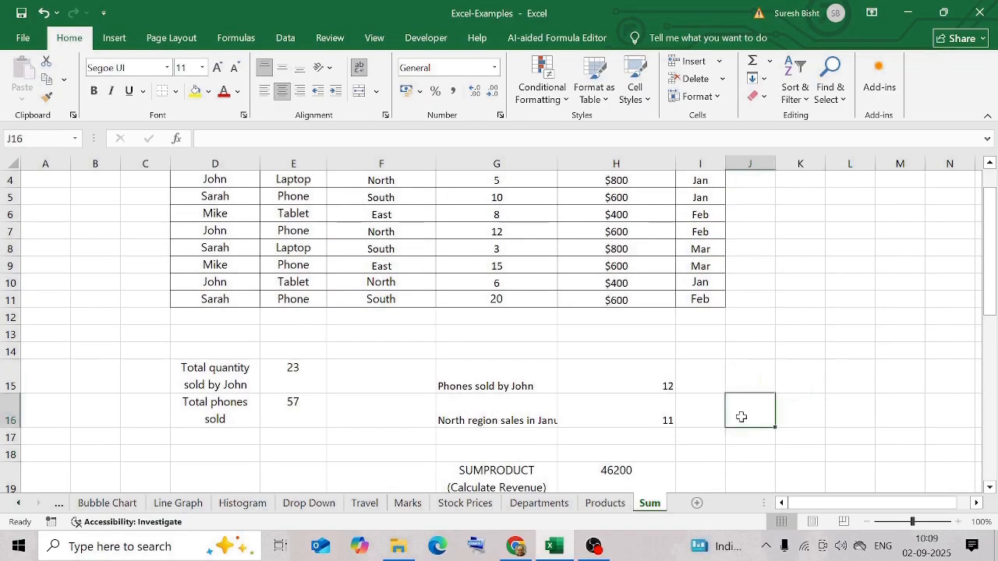